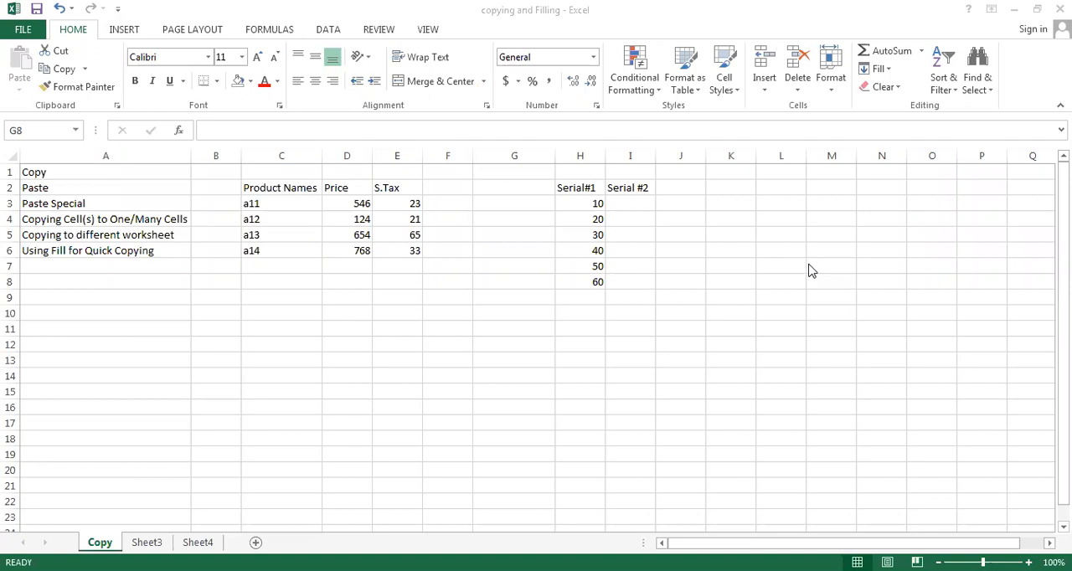
- Fill the table header cells C2:E2 with the standard light green colour
click(261, 186)
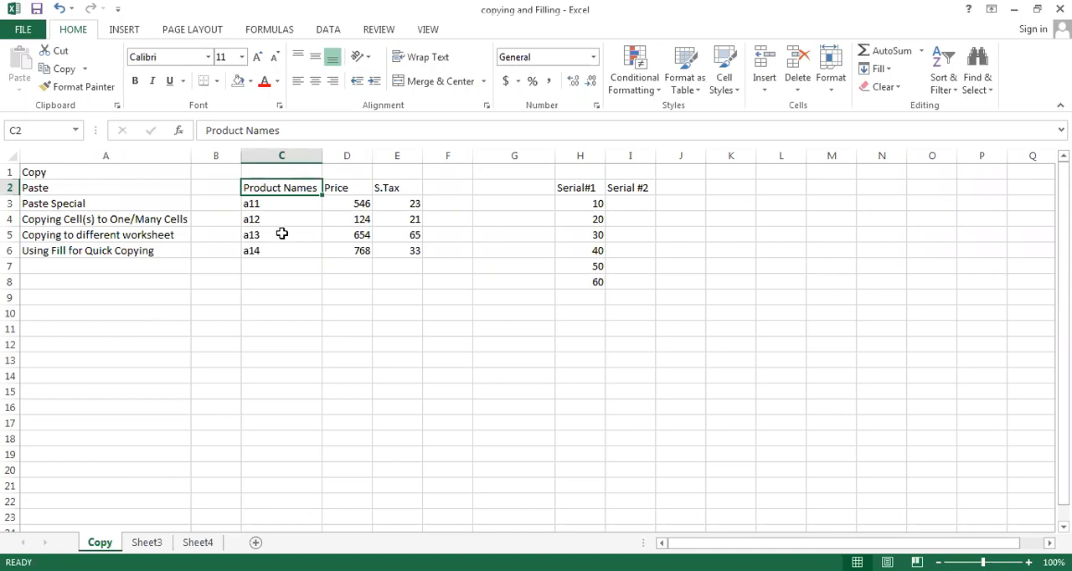
click(346, 205)
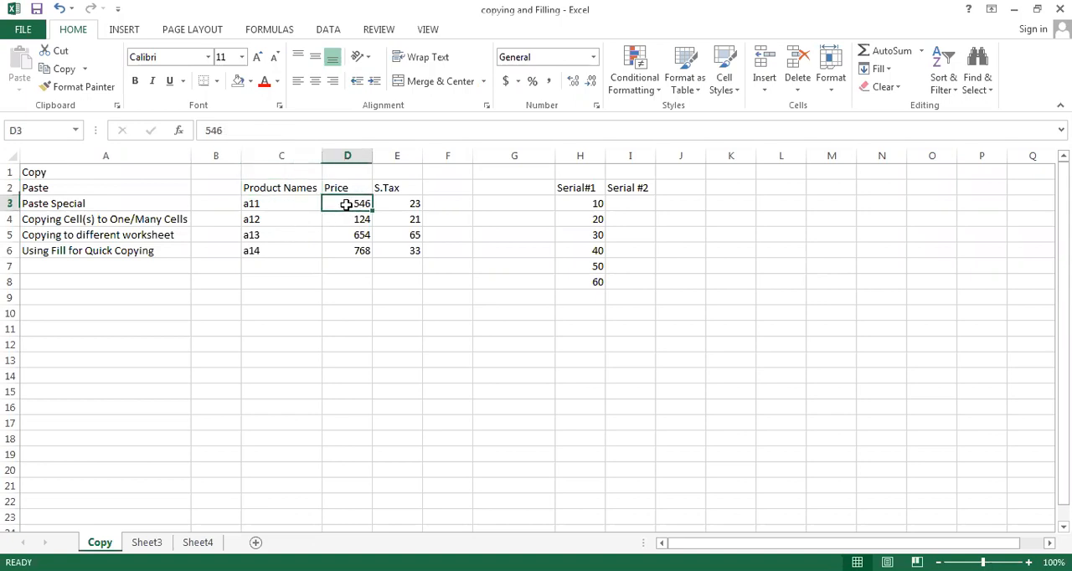
click(253, 190)
key(shift+Right)
key(shift+Right)
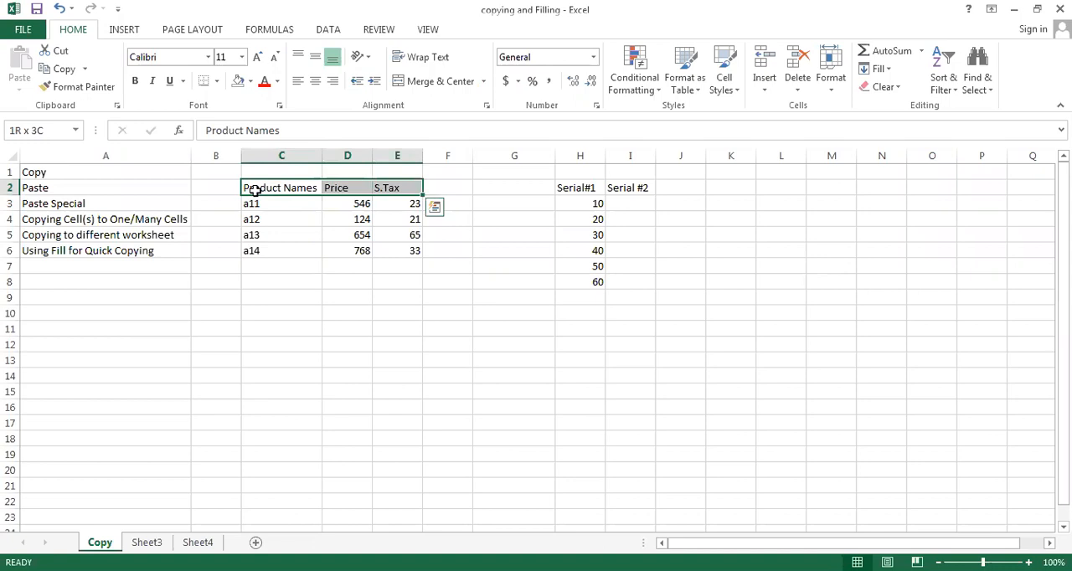
click(251, 81)
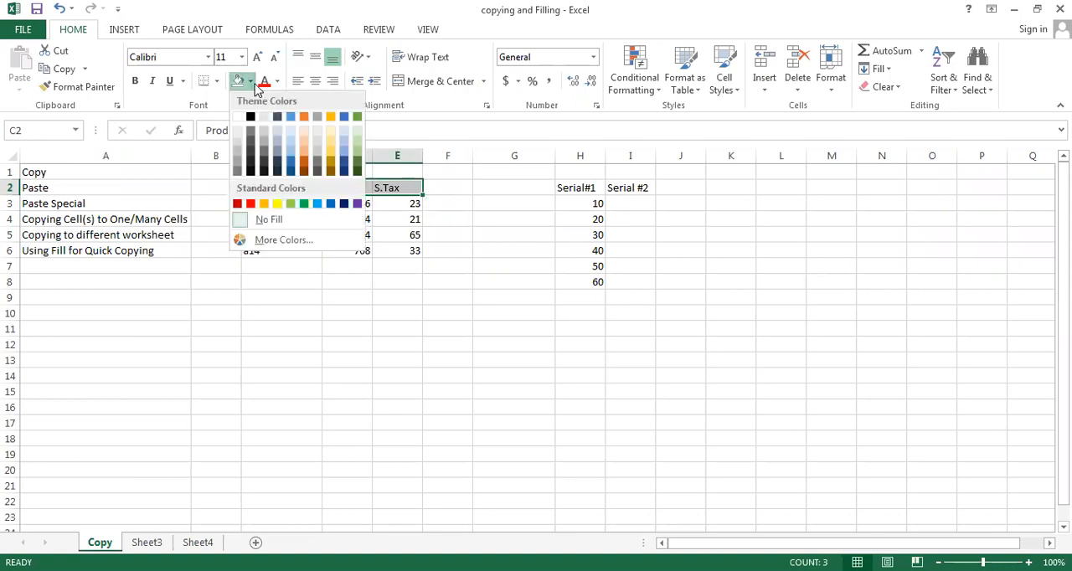
click(291, 205)
click(309, 298)
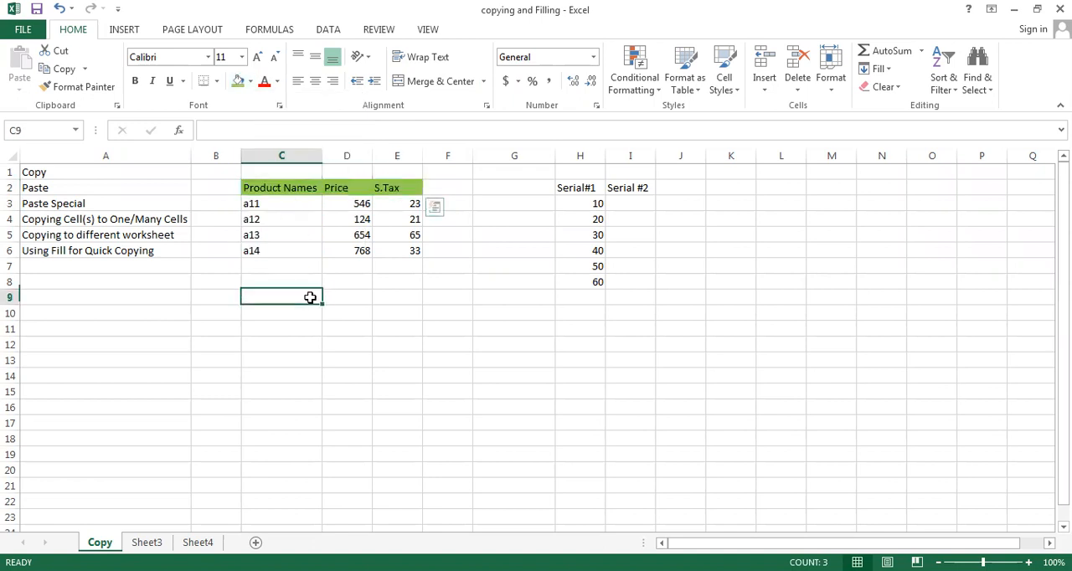
- Apply the dollar Accounting number format to the Price and S.Tax values in D3:E6
click(344, 205)
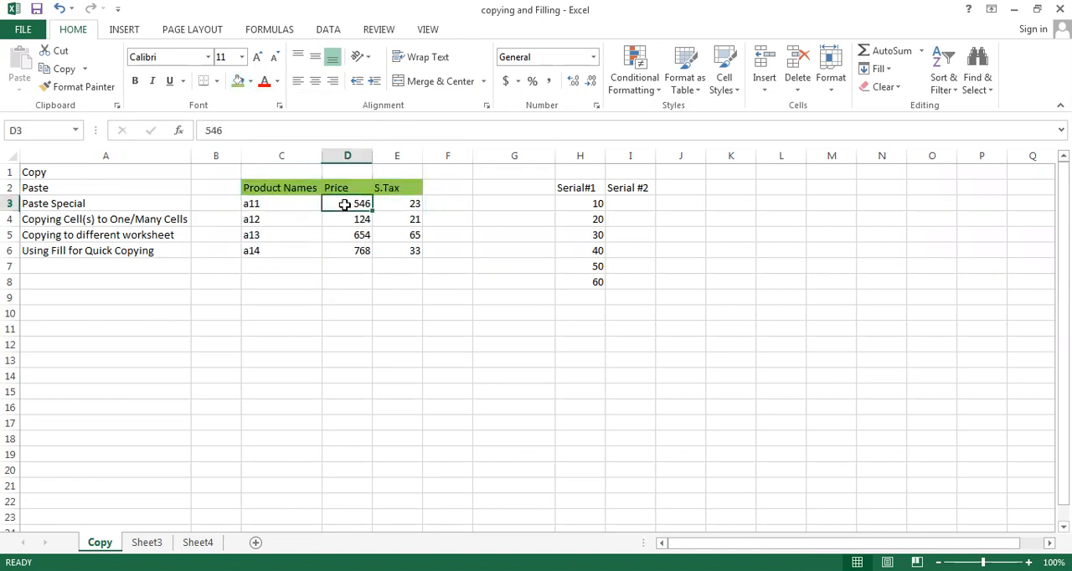
key(shift+Right)
key(shift+Down)
key(shift+Down)
key(shift+Down)
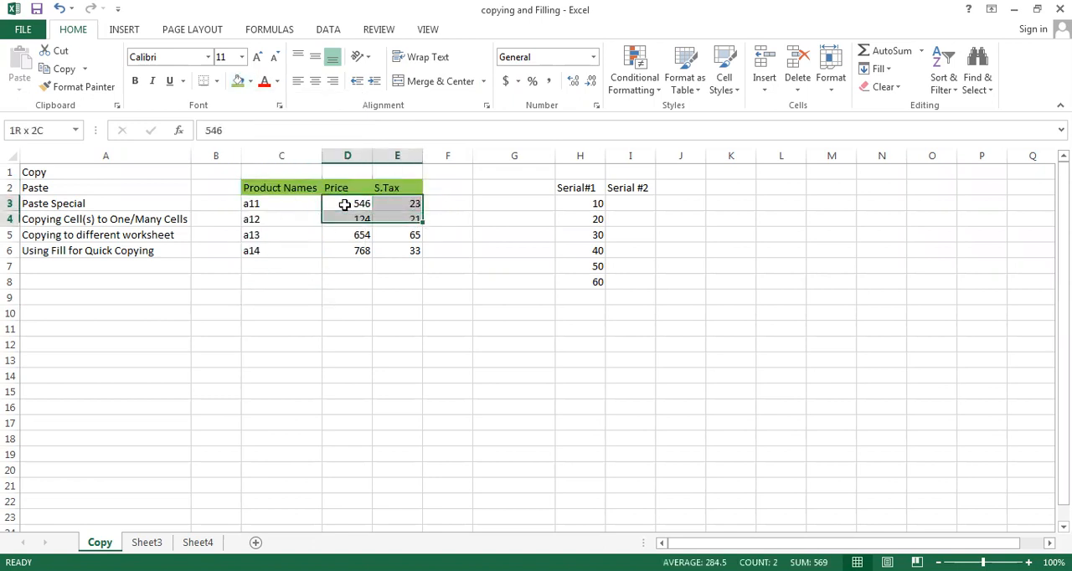
click(506, 81)
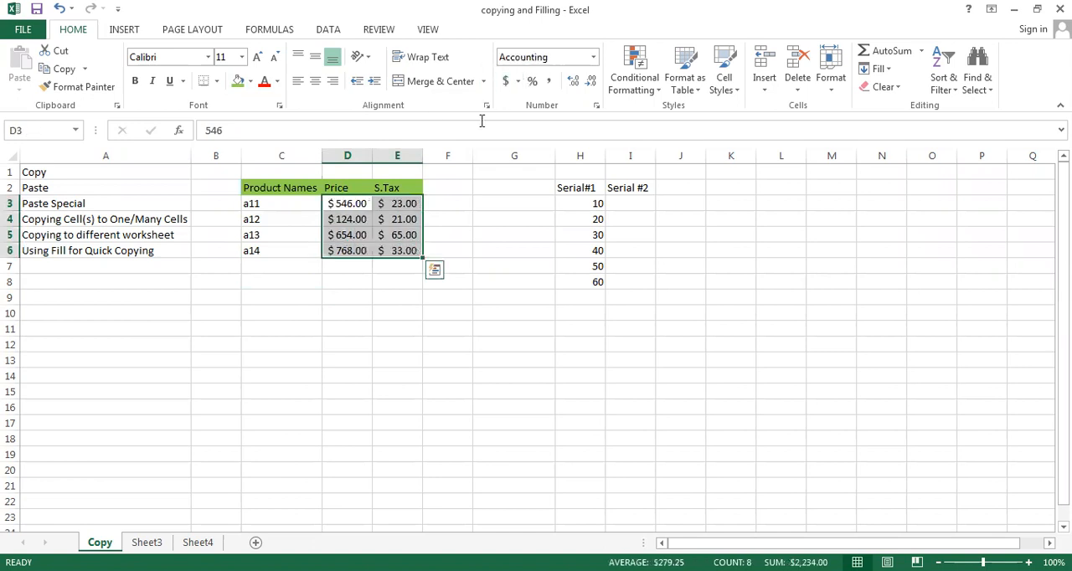
click(308, 297)
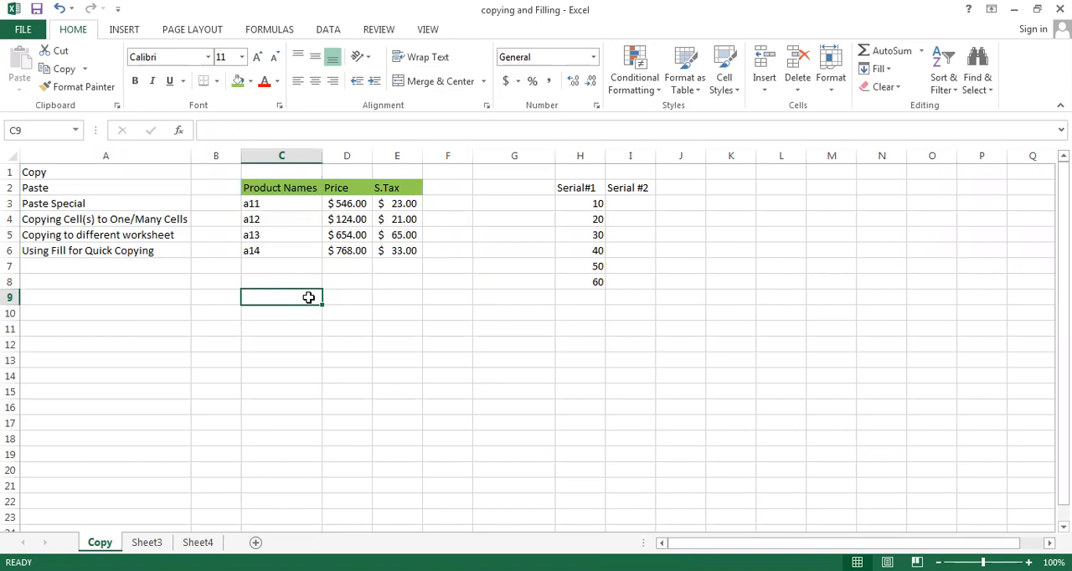
- Copy the product table C2:E6 and paste it with its formatting starting at cell C9
click(276, 188)
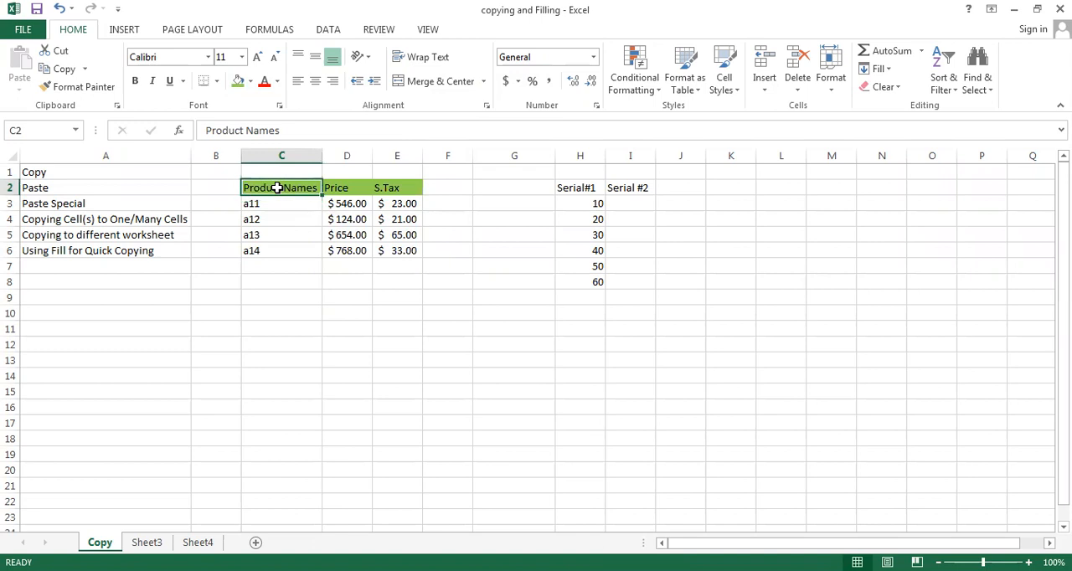
key(shift+Right)
key(shift+Right)
key(shift+Down)
key(shift+Down)
key(shift+Down)
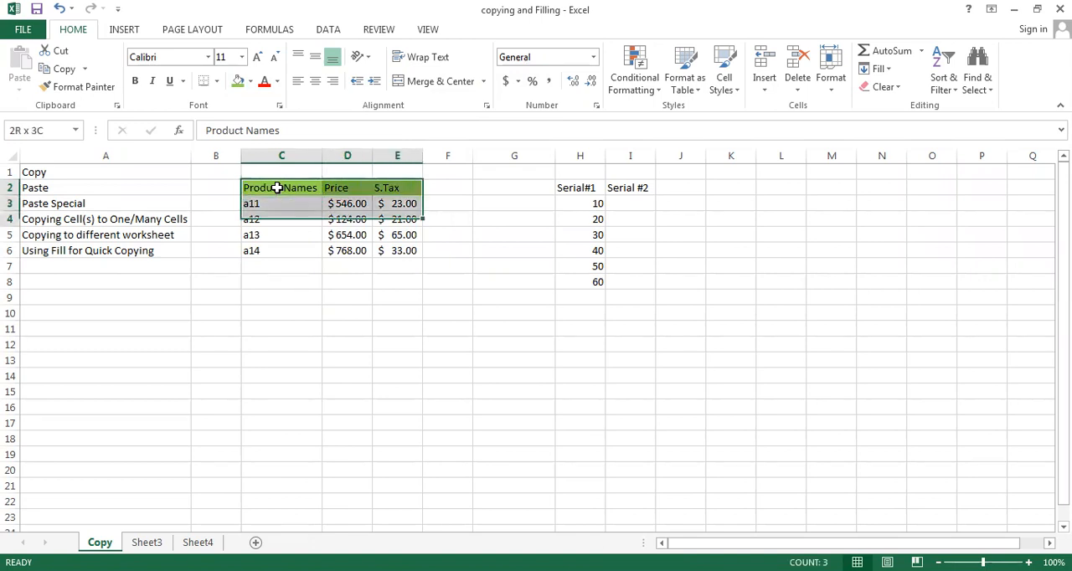
key(shift+Down)
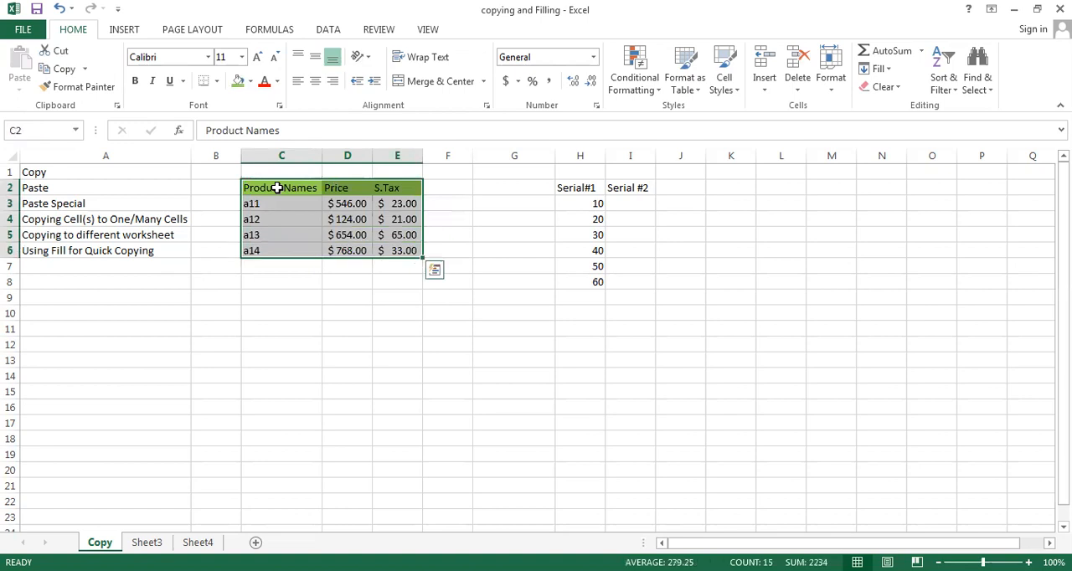
key(ctrl+c)
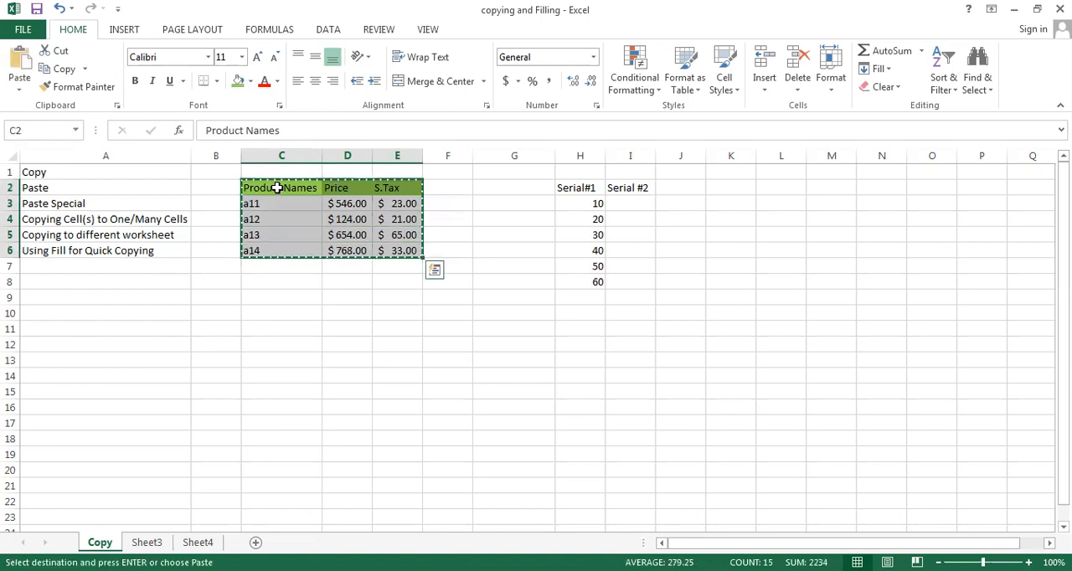
click(256, 299)
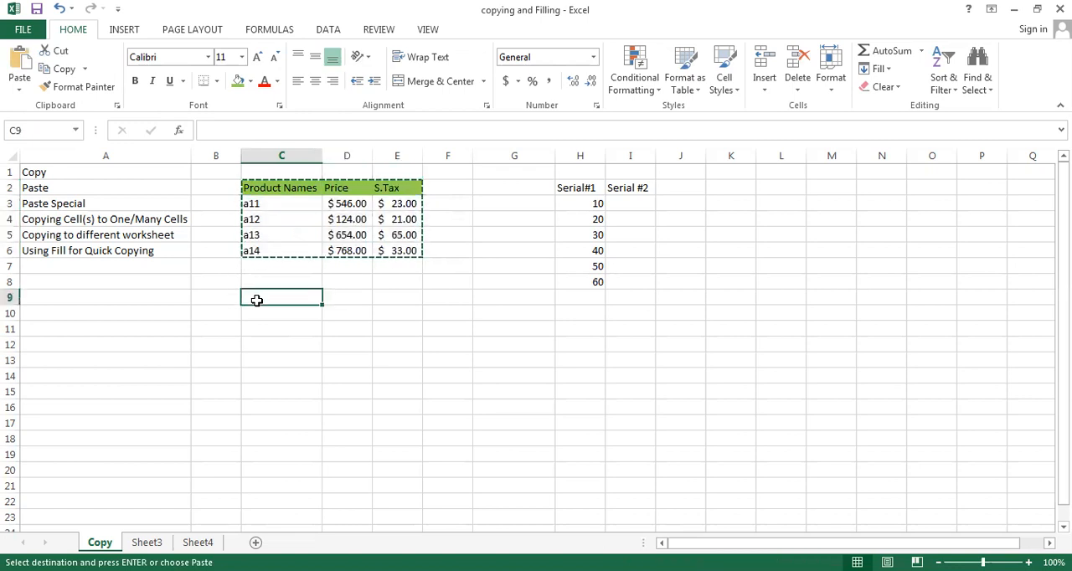
key(ctrl+v)
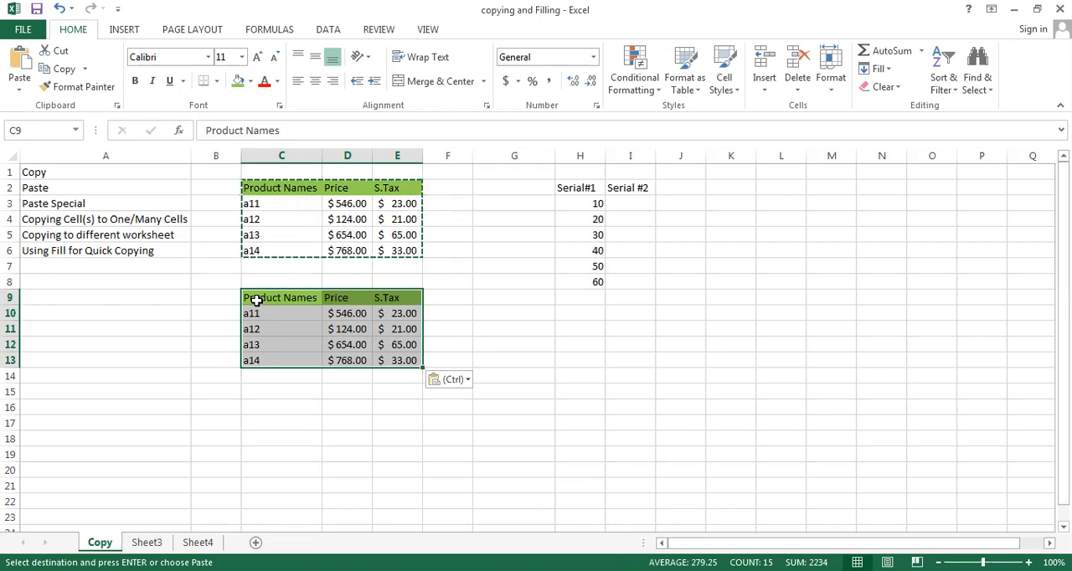
- Undo the pasted table at C9 and cancel the active copy selection
key(ctrl+z)
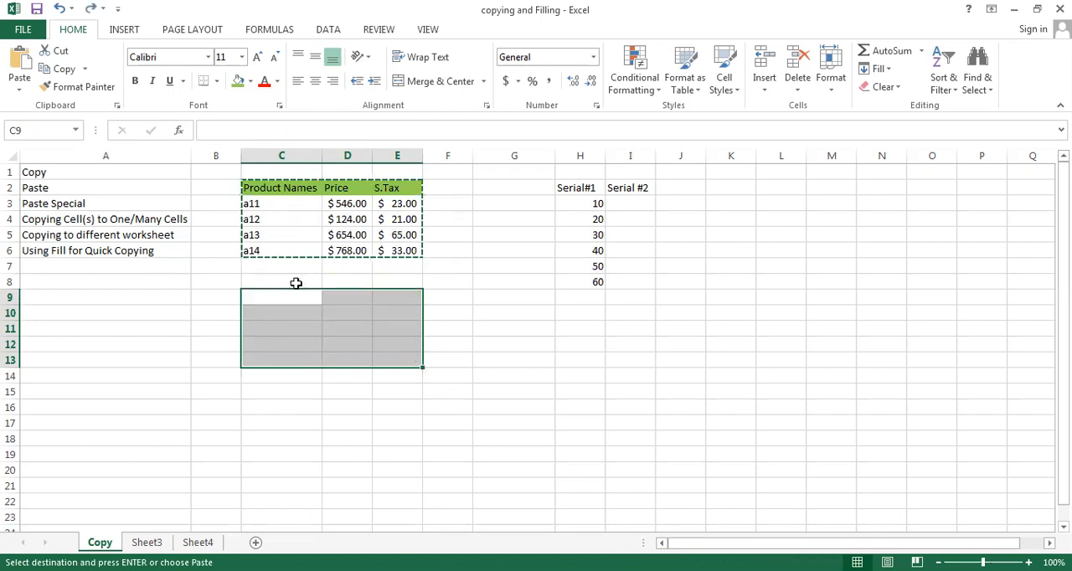
key(Escape)
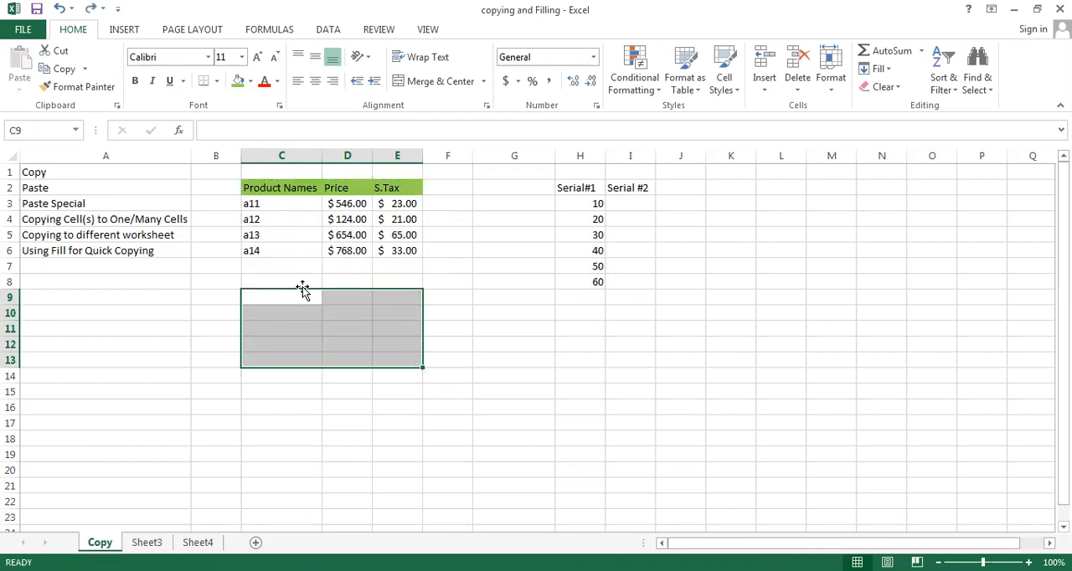
click(293, 282)
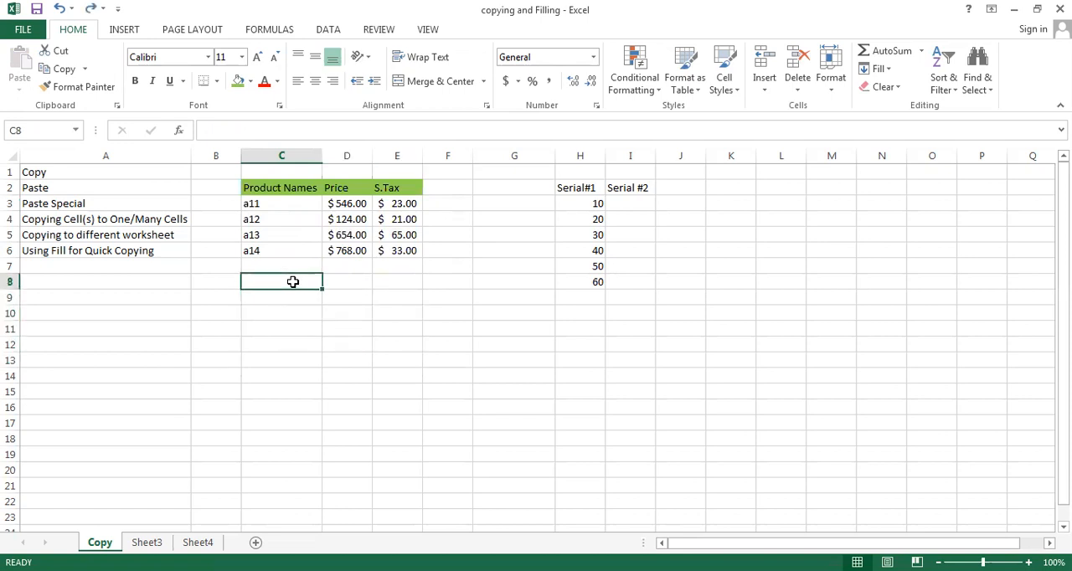
- Duplicate the product table C2:E6 with its formatting at cell C9, and end copy mode
click(261, 189)
key(shift+Right)
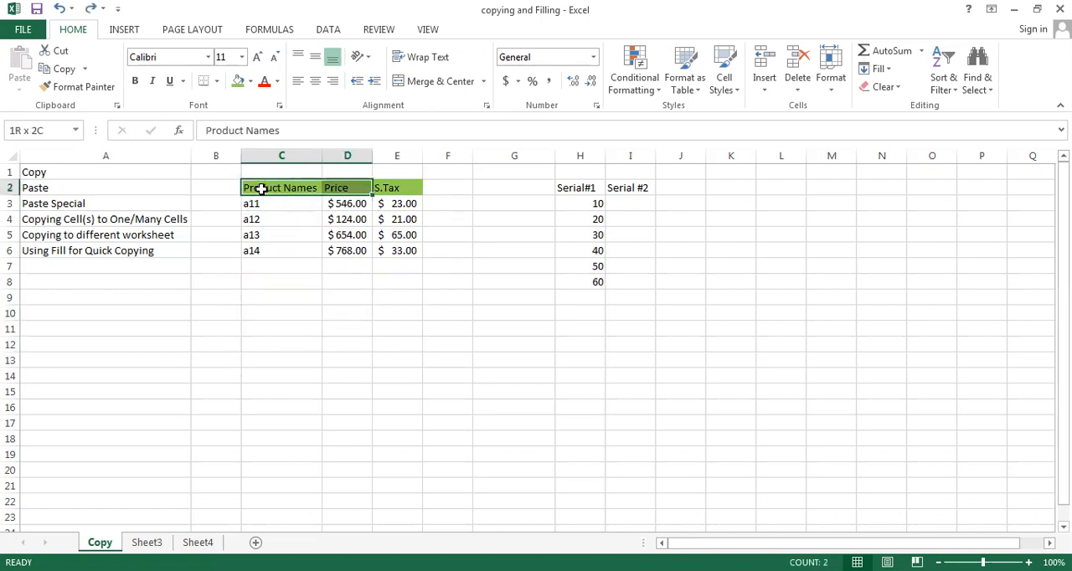
key(shift+Down)
key(shift+Down)
key(shift+Down)
key(shift+Down)
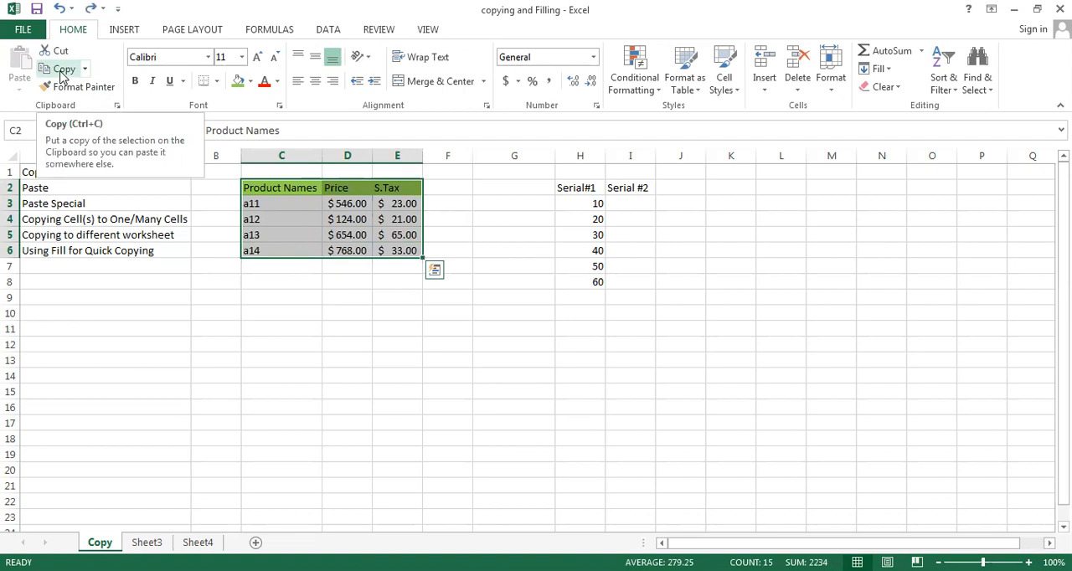
click(61, 72)
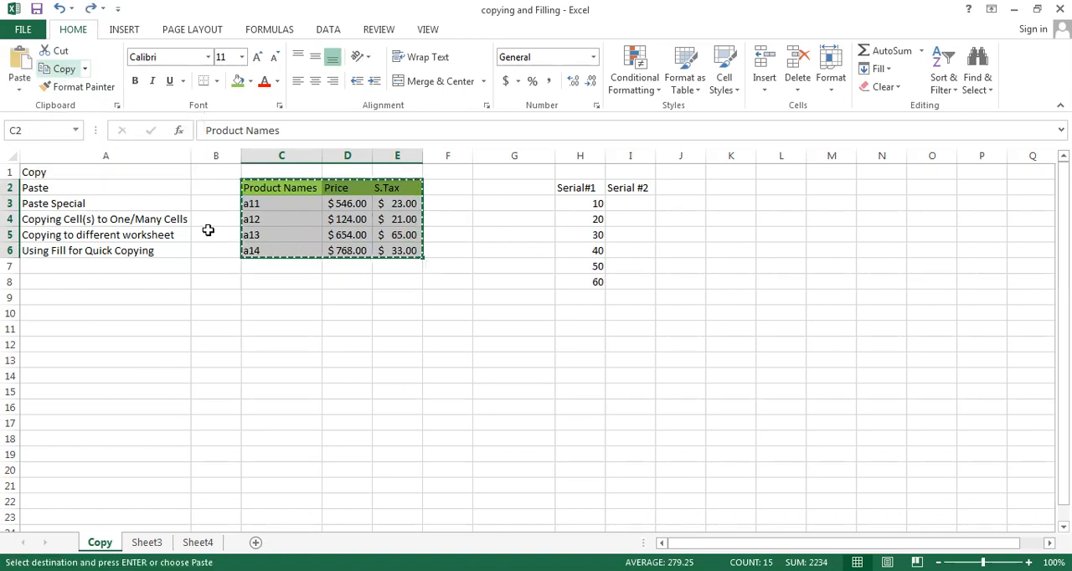
click(260, 301)
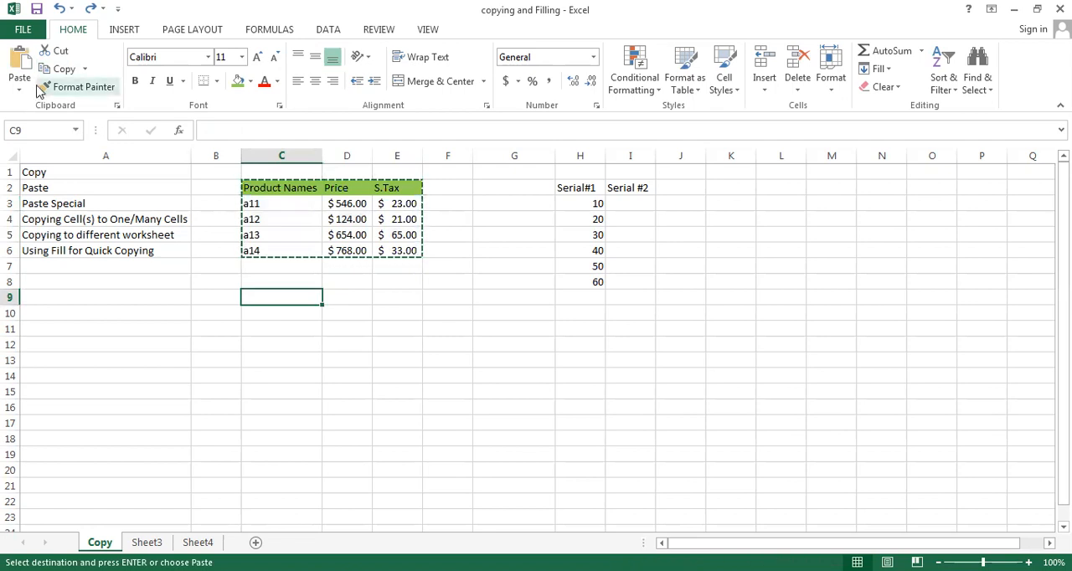
click(20, 65)
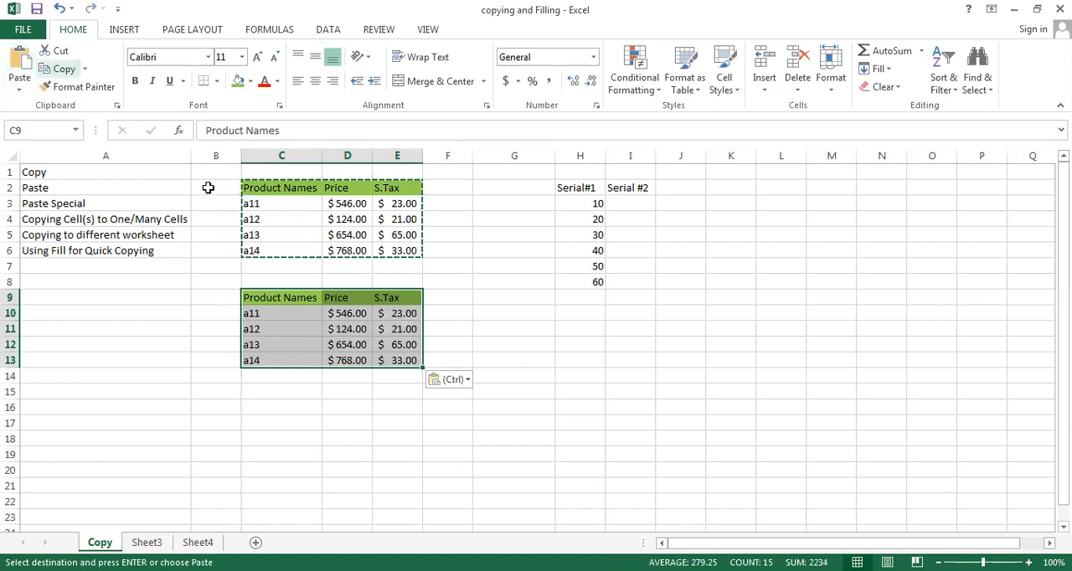
key(Escape)
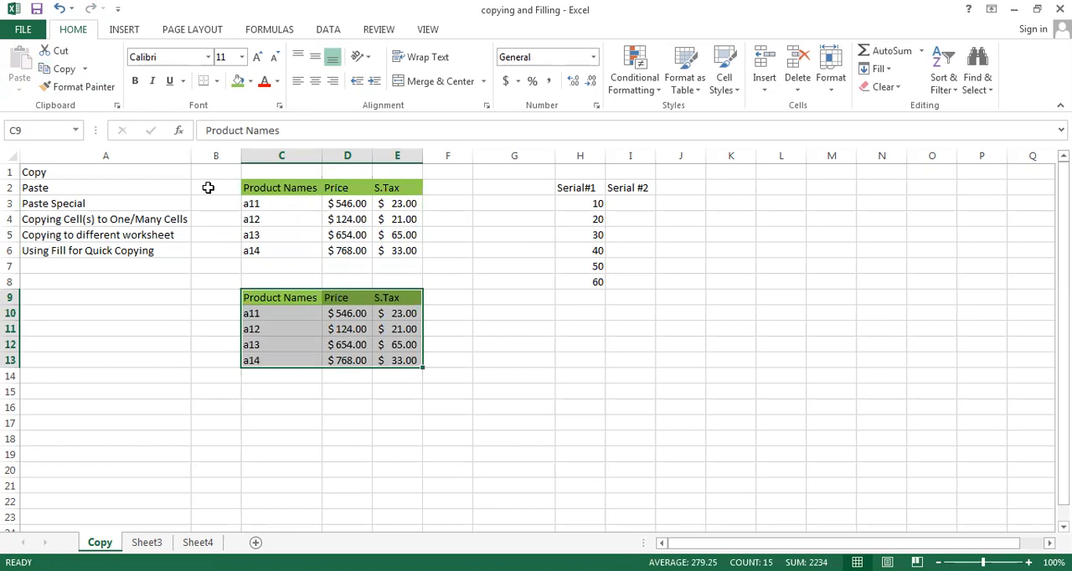
- Copy the original product table in C2:E6 to the clipboard
click(265, 192)
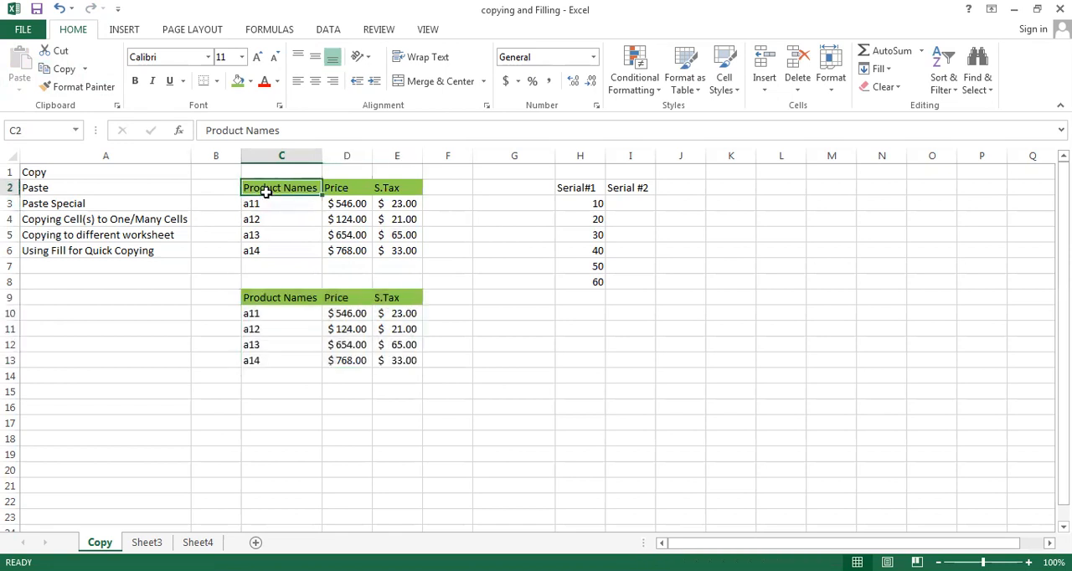
key(shift+Right)
key(shift+Right)
key(shift+Down)
key(shift+Down)
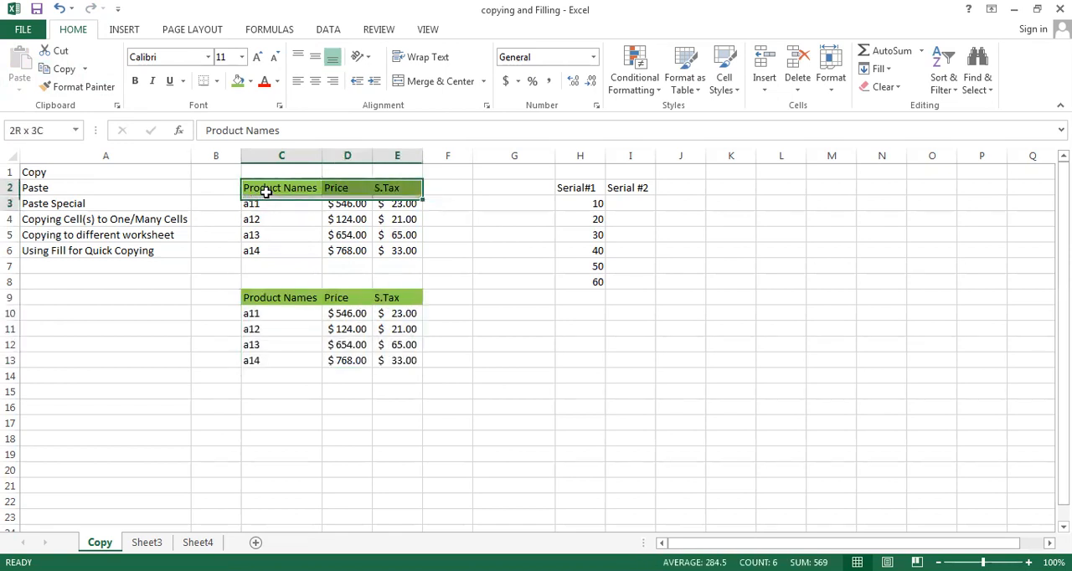
key(shift+Down)
key(shift+Down)
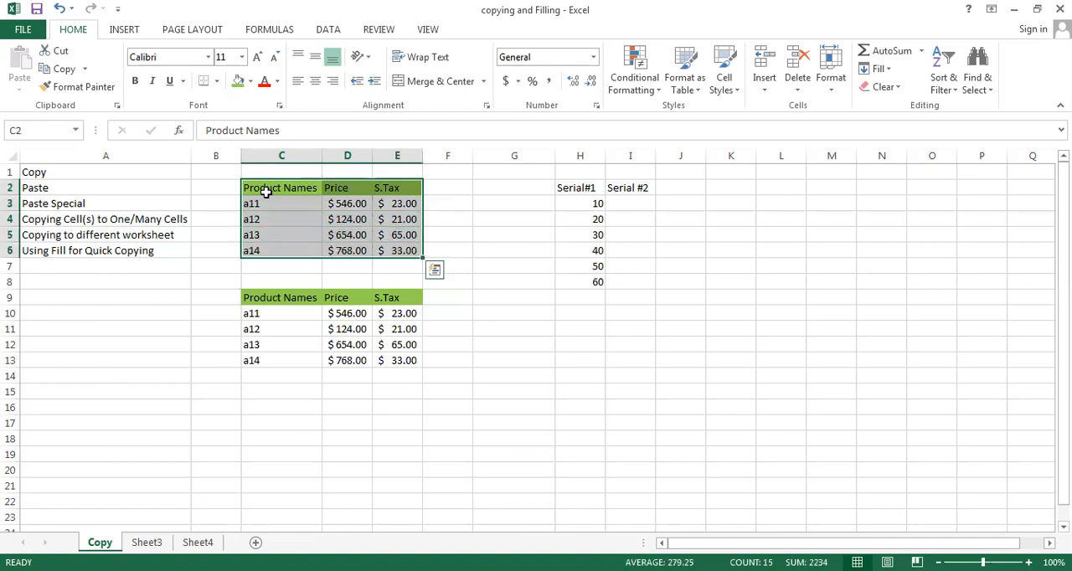
key(ctrl+c)
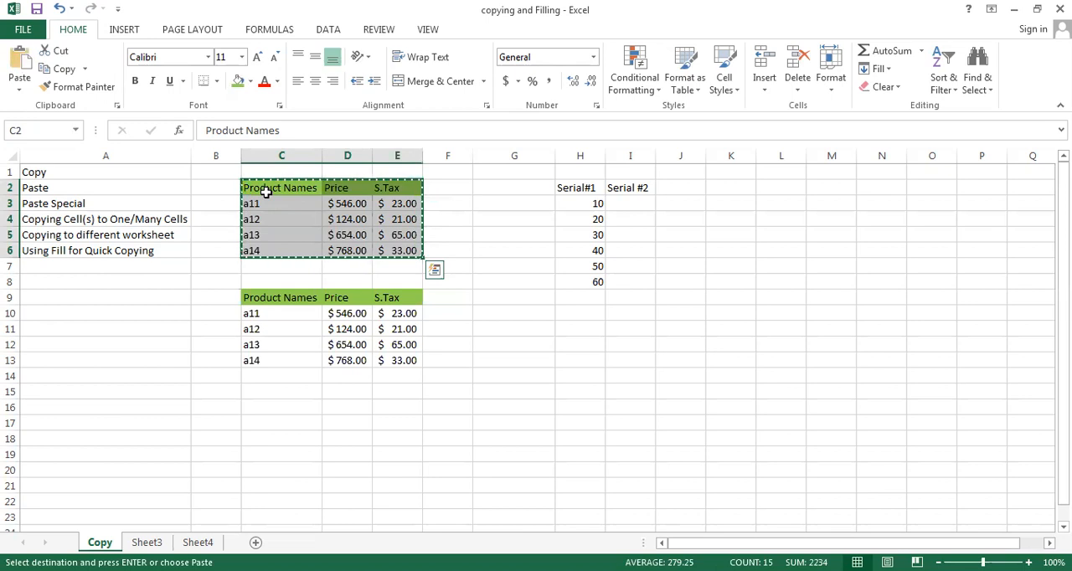
- Paste only the values of the copied table at cell G10 using Paste Special, and end copy mode
click(514, 316)
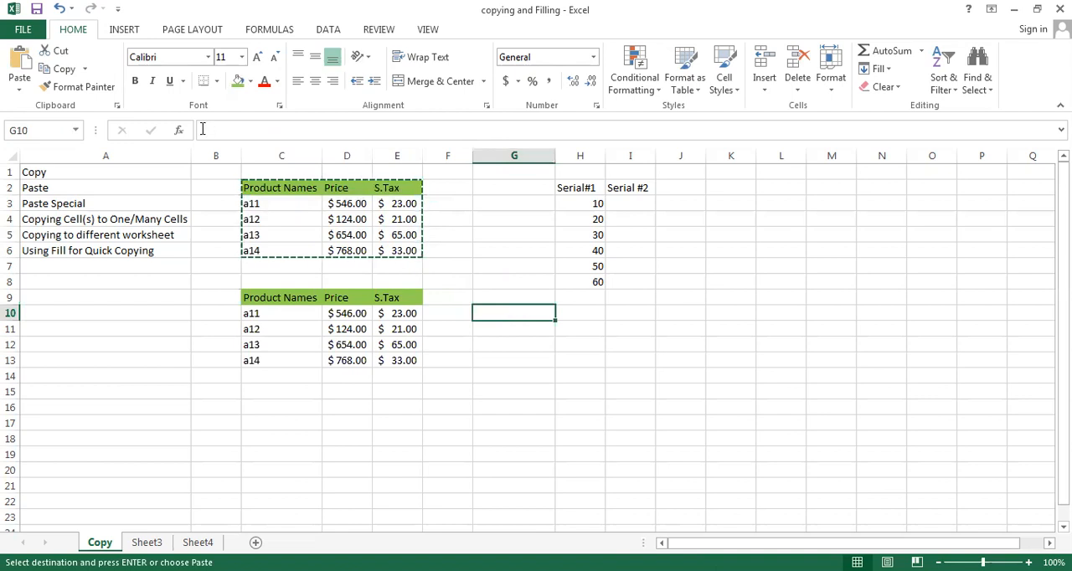
click(18, 92)
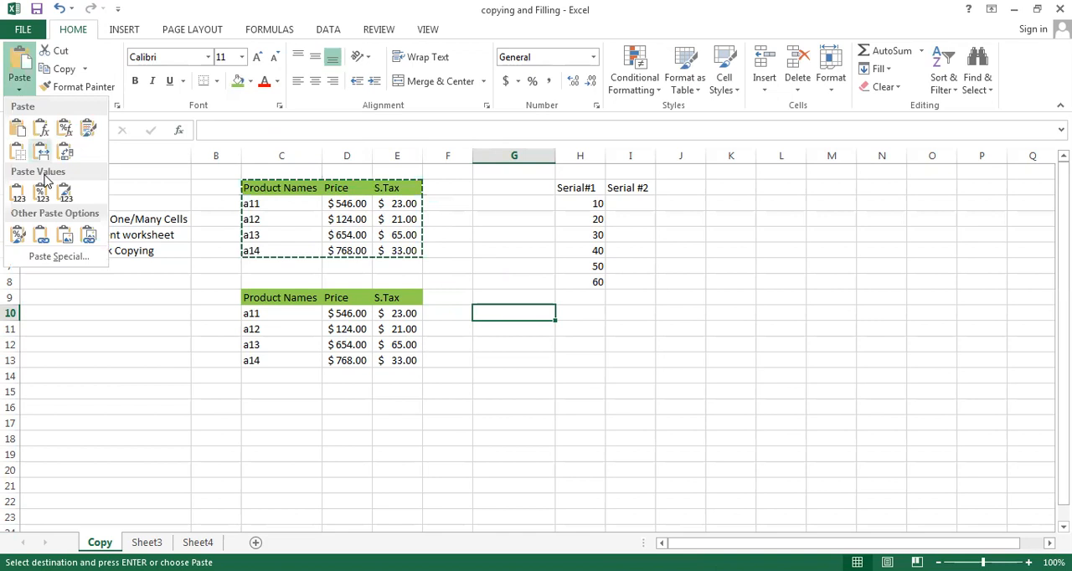
click(59, 258)
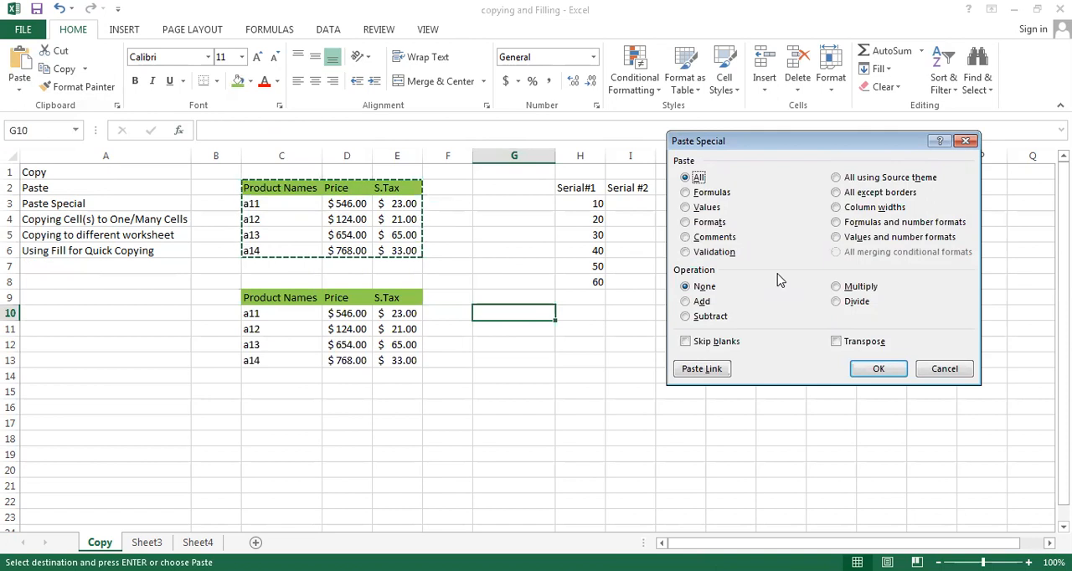
click(684, 208)
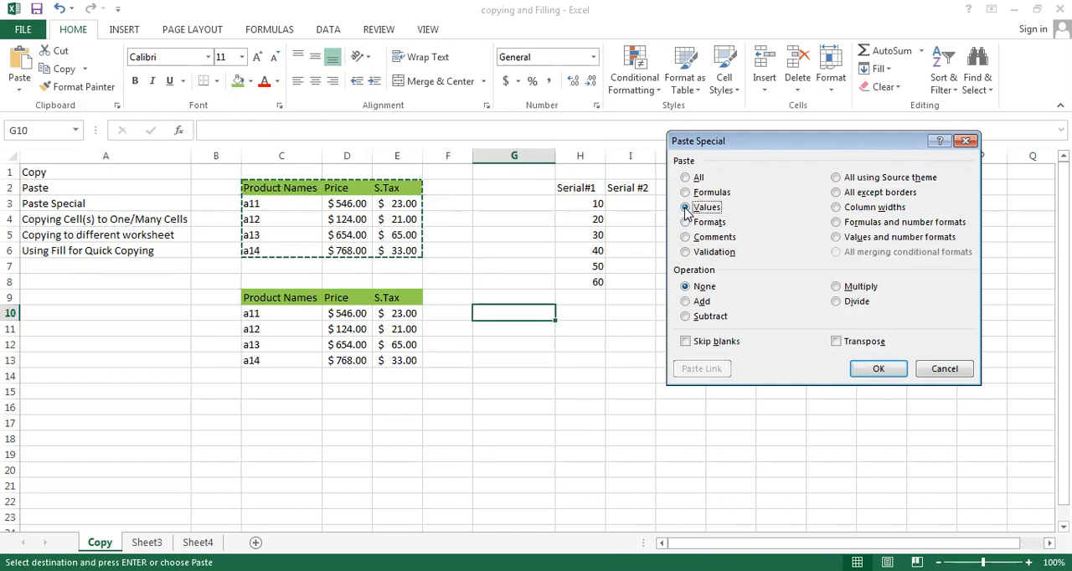
click(878, 369)
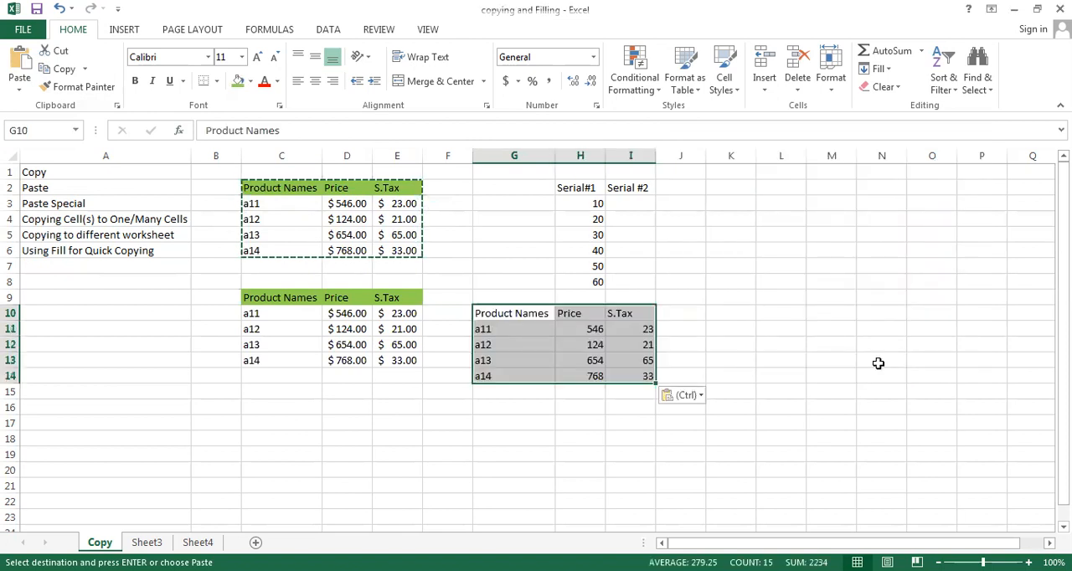
click(572, 435)
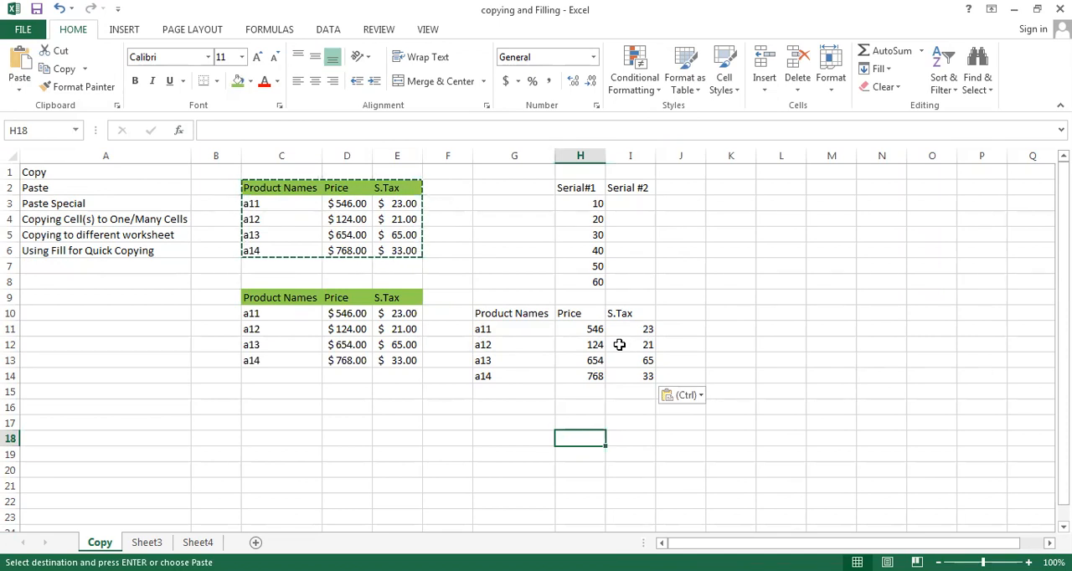
key(Escape)
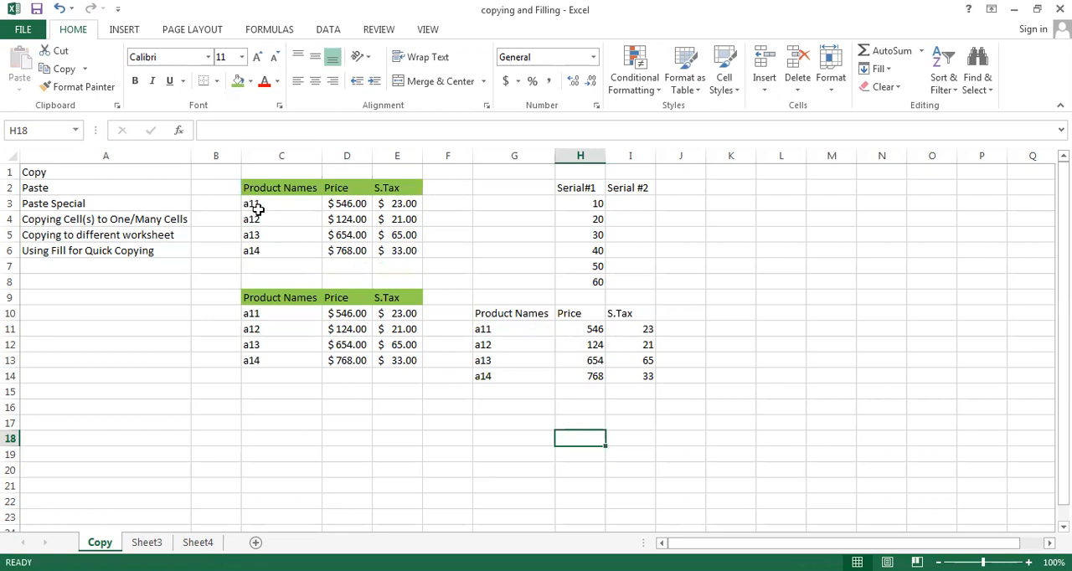
- Copy the original product table in C2:E6 to the clipboard
click(256, 189)
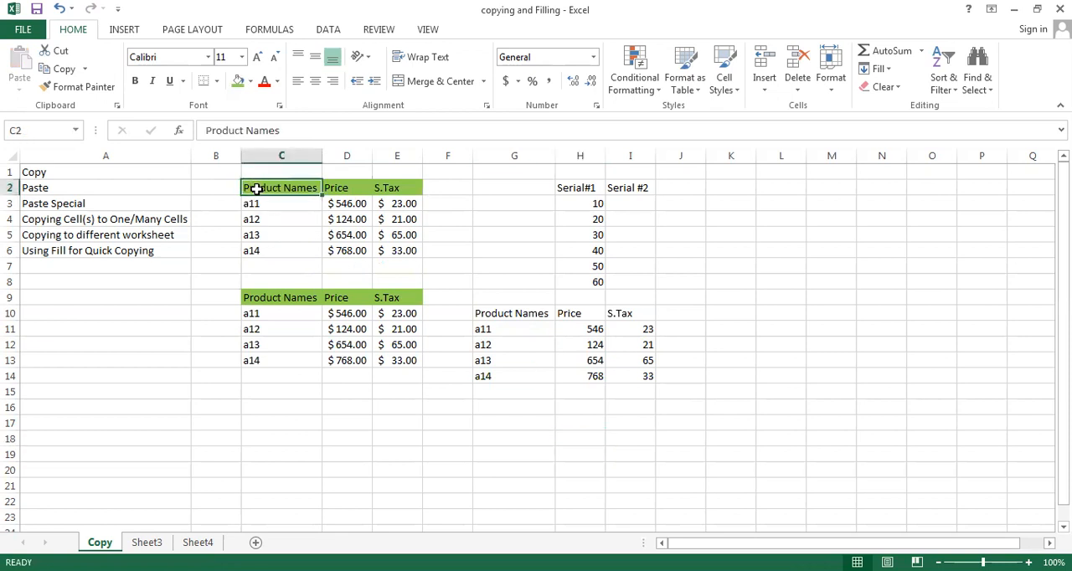
key(shift+Right)
key(shift+Right)
key(shift+Down)
key(shift+Down)
key(shift+Down)
key(shift+Down)
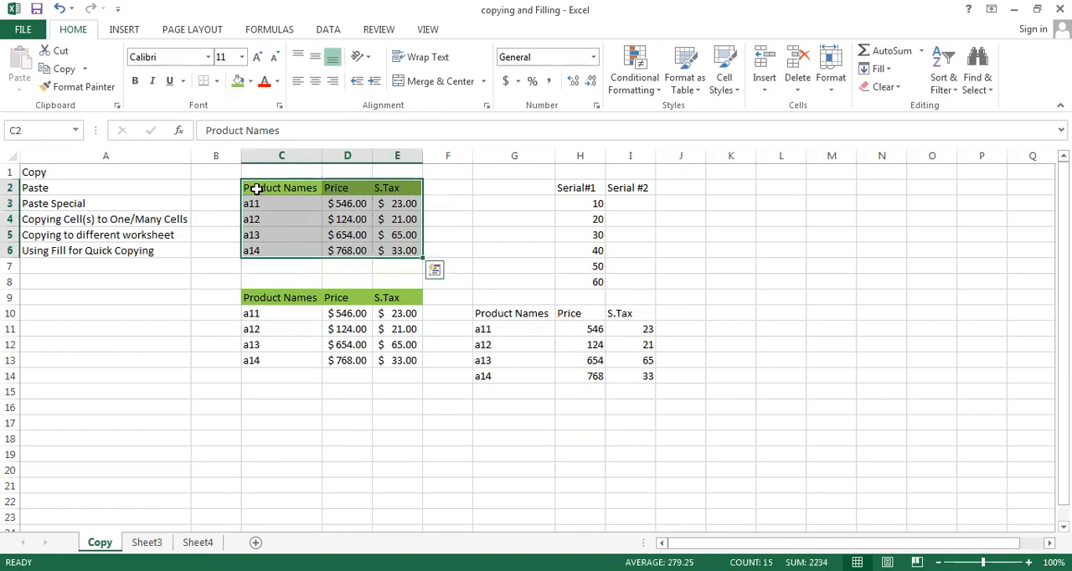
click(64, 69)
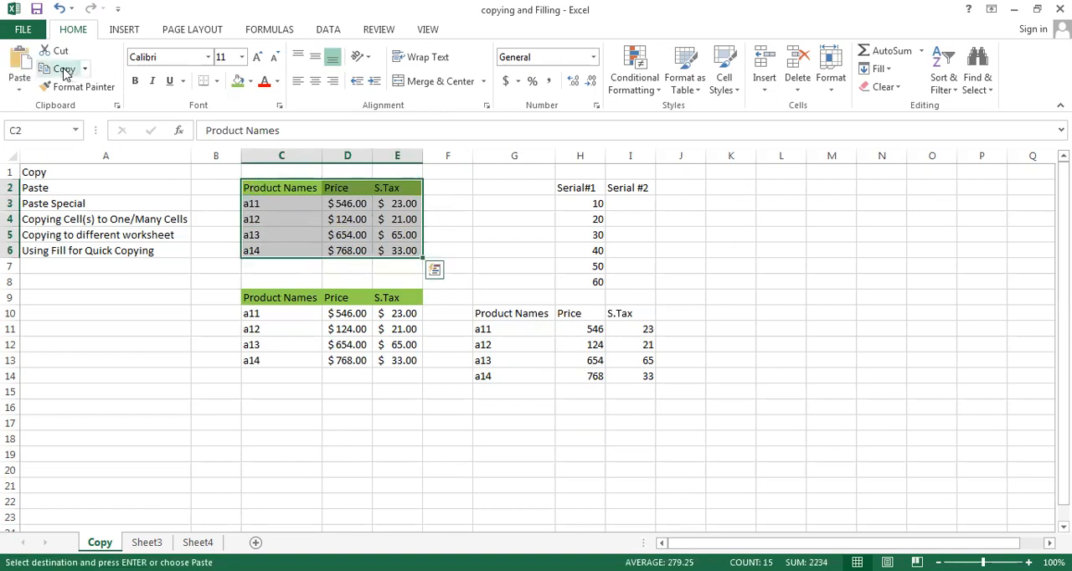
- Paste only the formats of the copied product table at cell C16 using Paste Special, and end copy mode
click(279, 408)
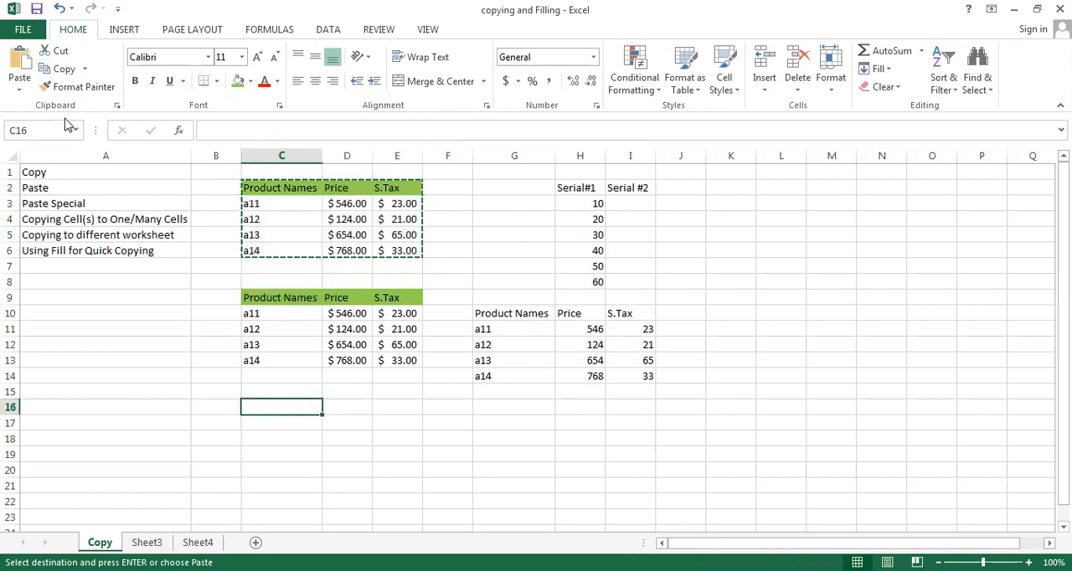
click(20, 95)
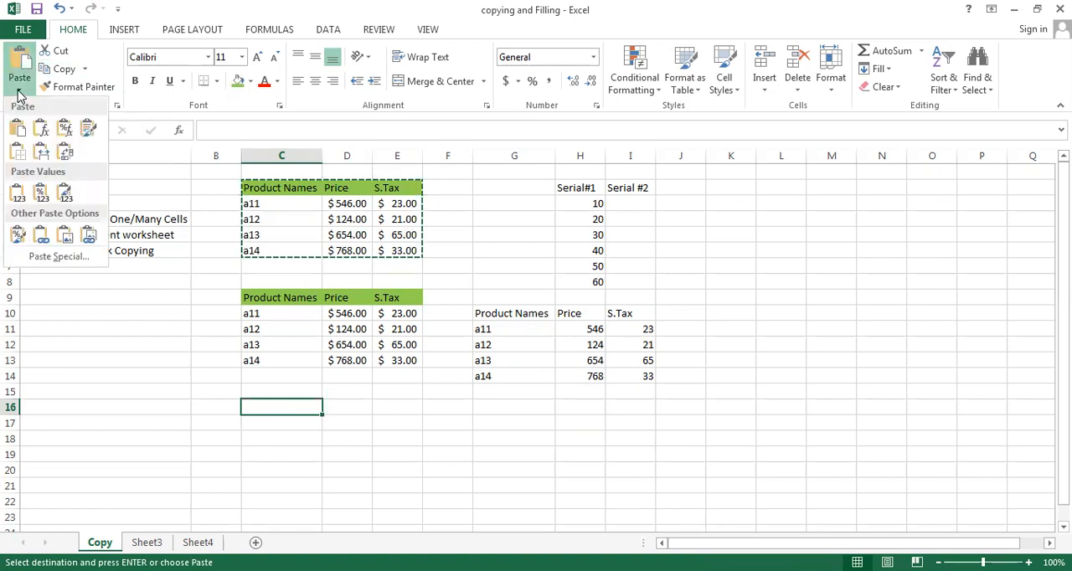
click(59, 256)
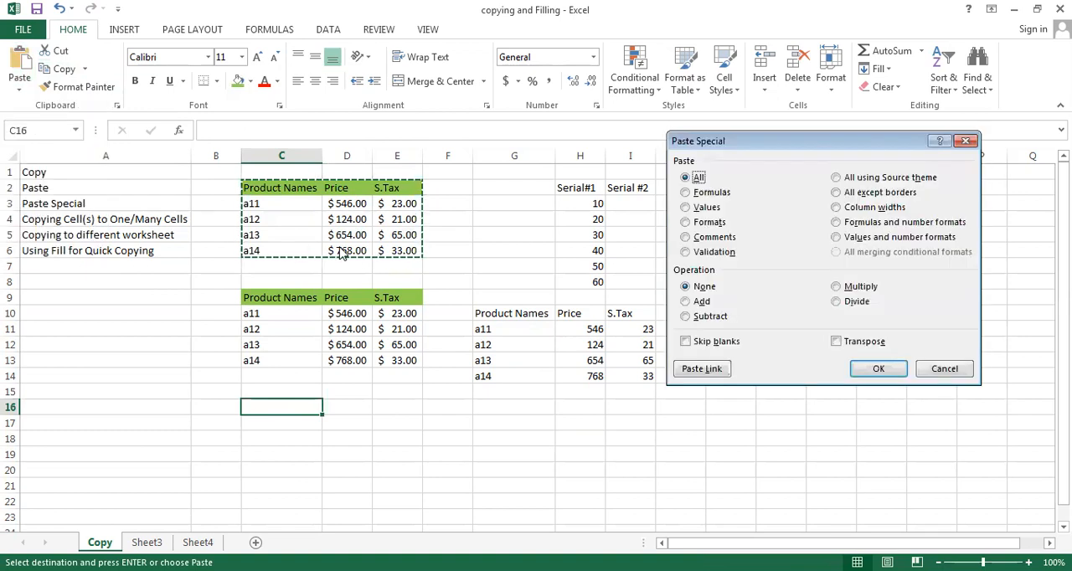
click(685, 223)
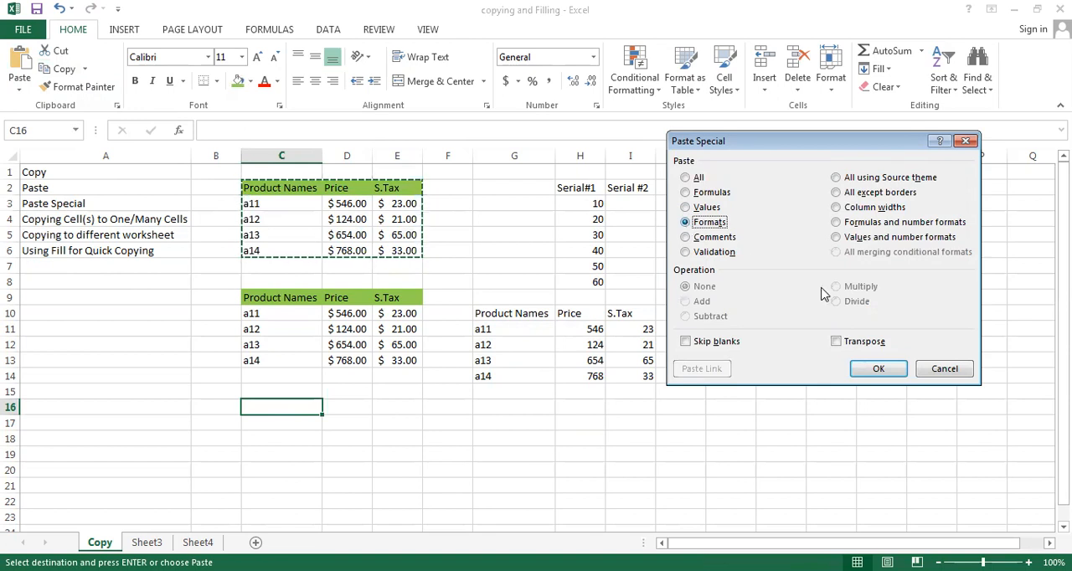
click(879, 371)
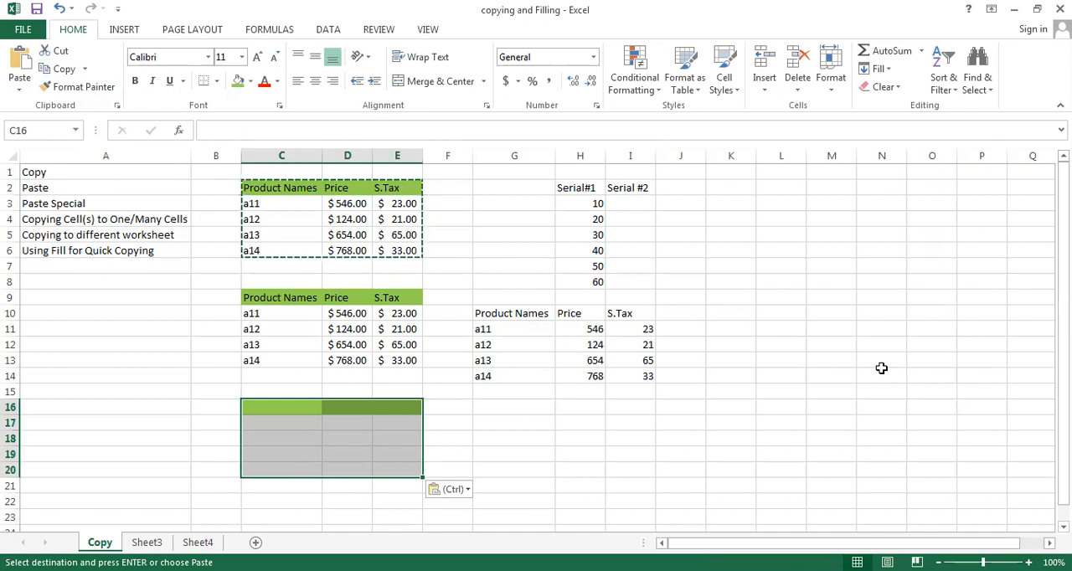
key(Escape)
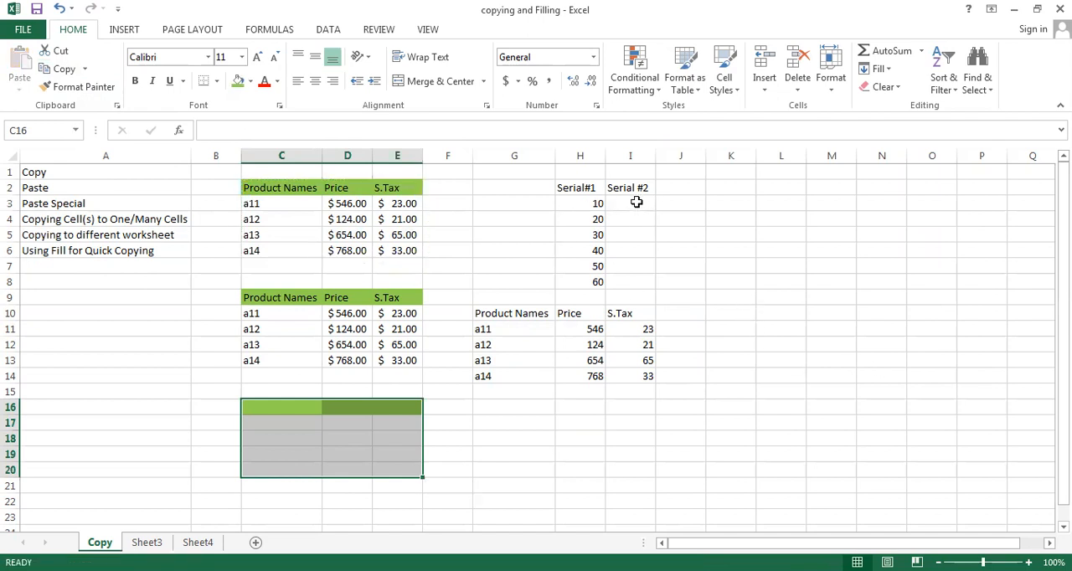
- Apply the product table header's green fill to the Serial#1 and Serial #2 headers in H2:I2
click(580, 189)
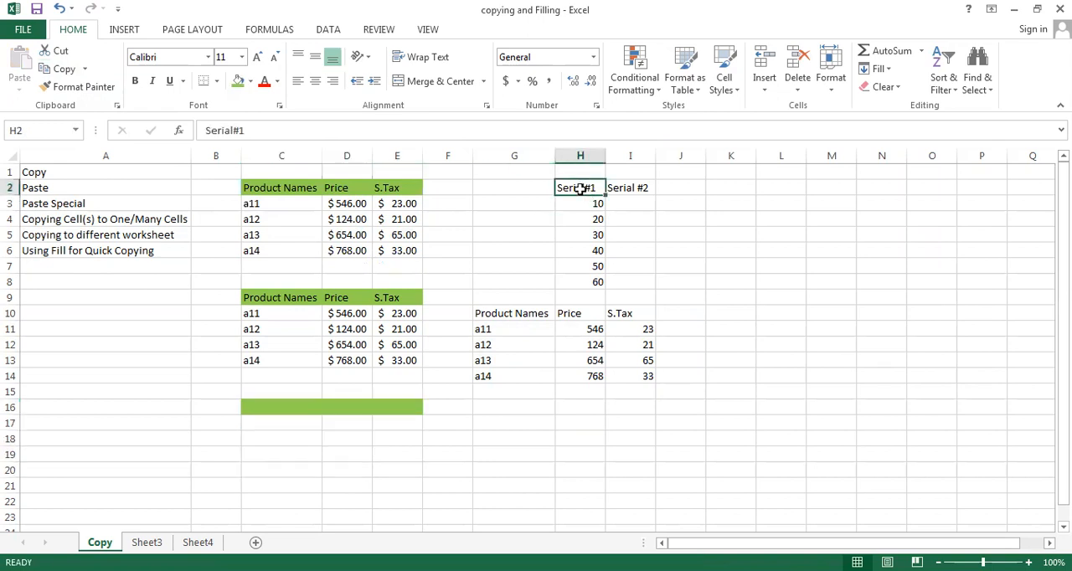
key(shift+Right)
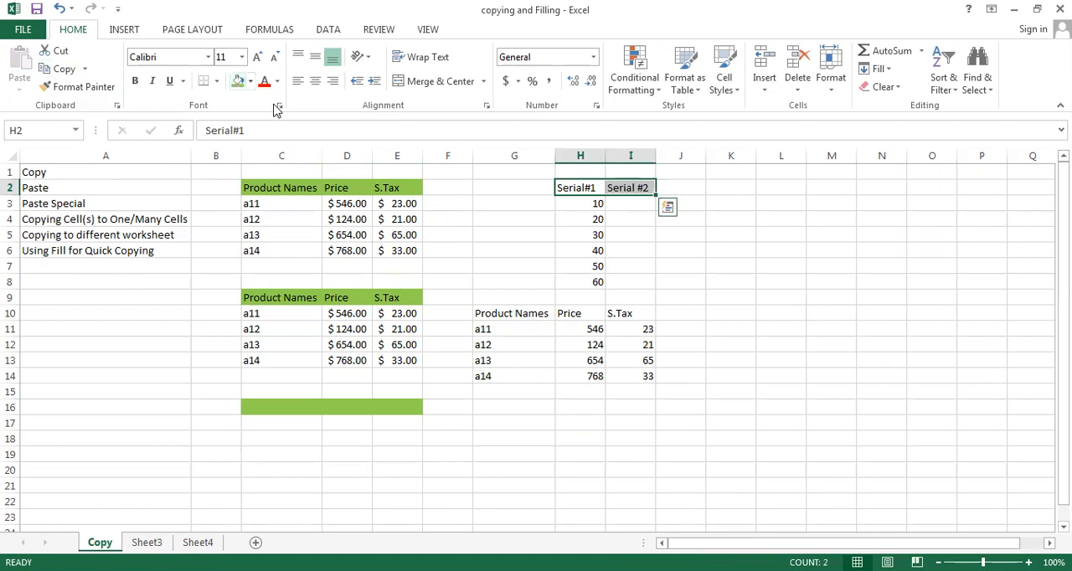
key(F4)
- Enter 1 and 2 in I3 and I4 under Serial #2 and extend the series down to 6 in I8
click(620, 202)
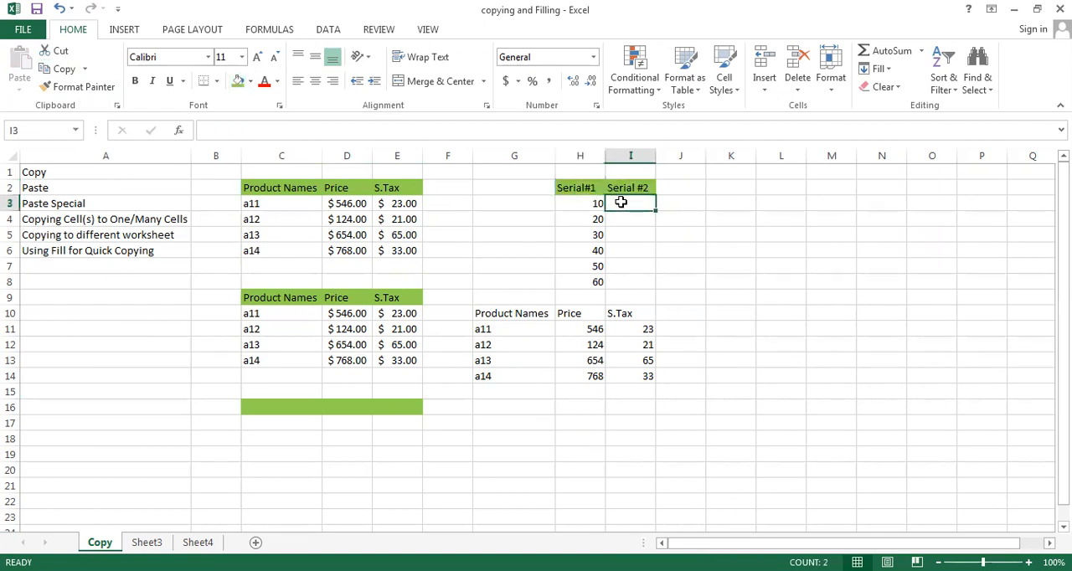
text(1)
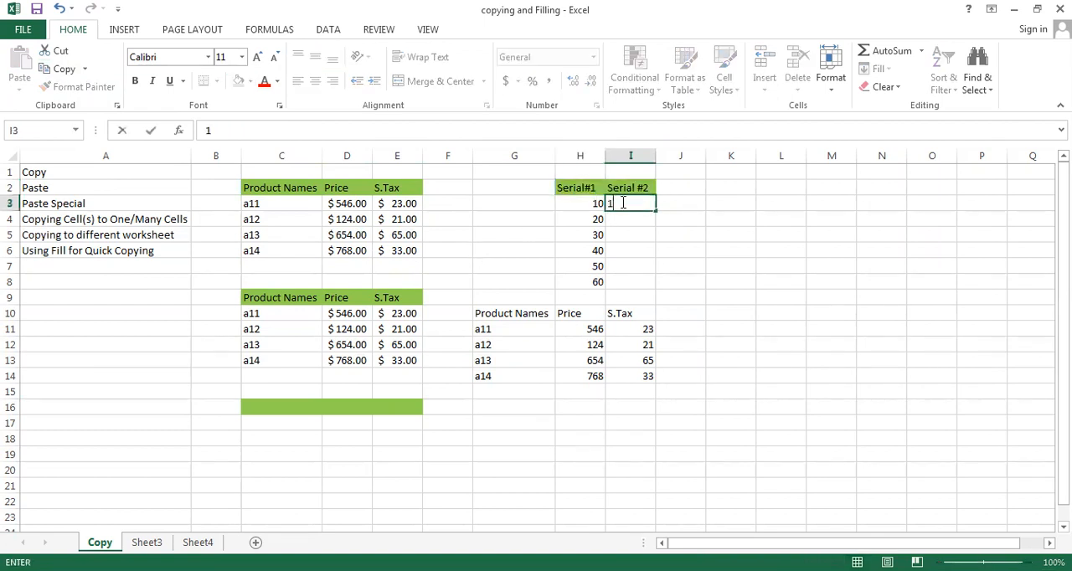
key(Return)
text(2)
click(620, 203)
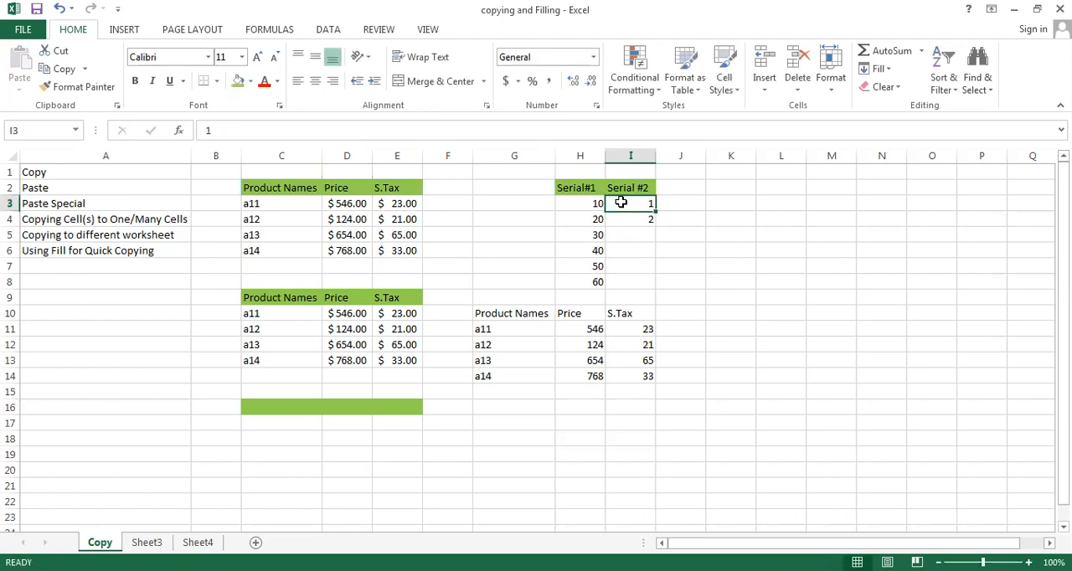
drag(620, 203, 657, 290)
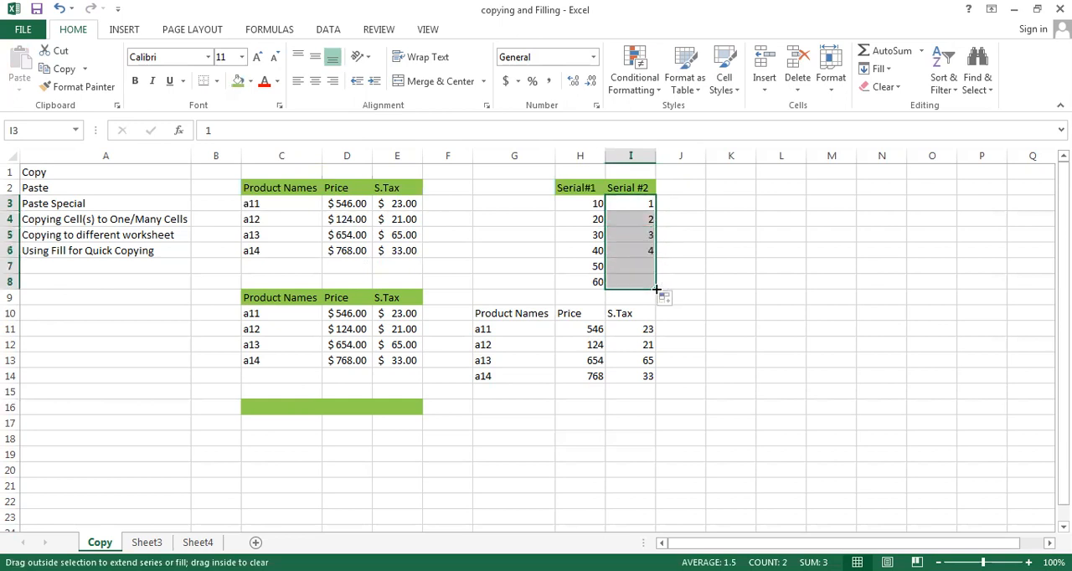
click(761, 204)
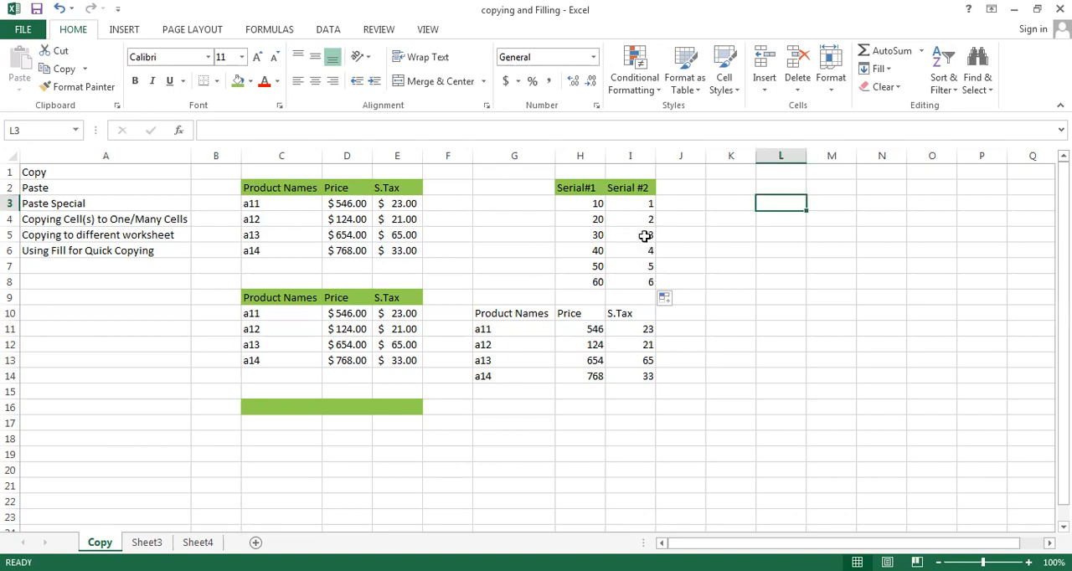
- Copy the Serial#1 numbers in H3:H8 to the clipboard
click(568, 204)
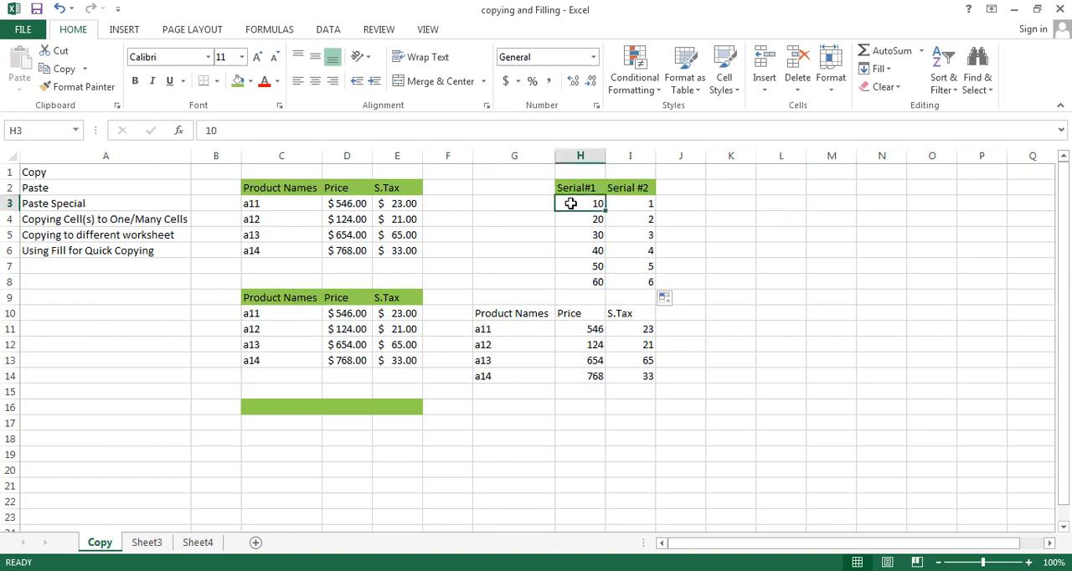
key(shift+Down)
key(shift+Down)
key(shift+Down)
key(shift+Down)
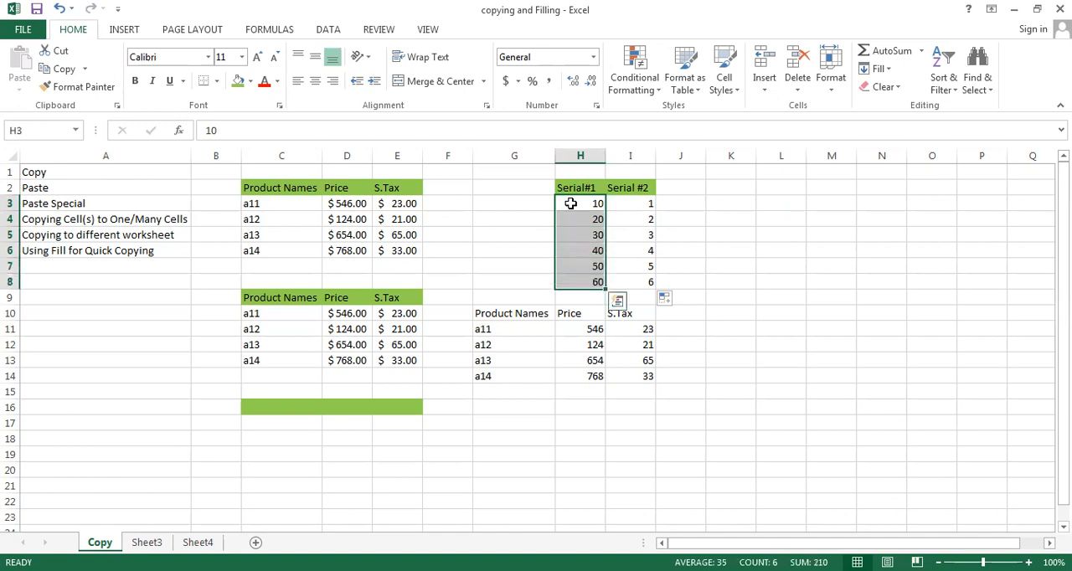
click(64, 70)
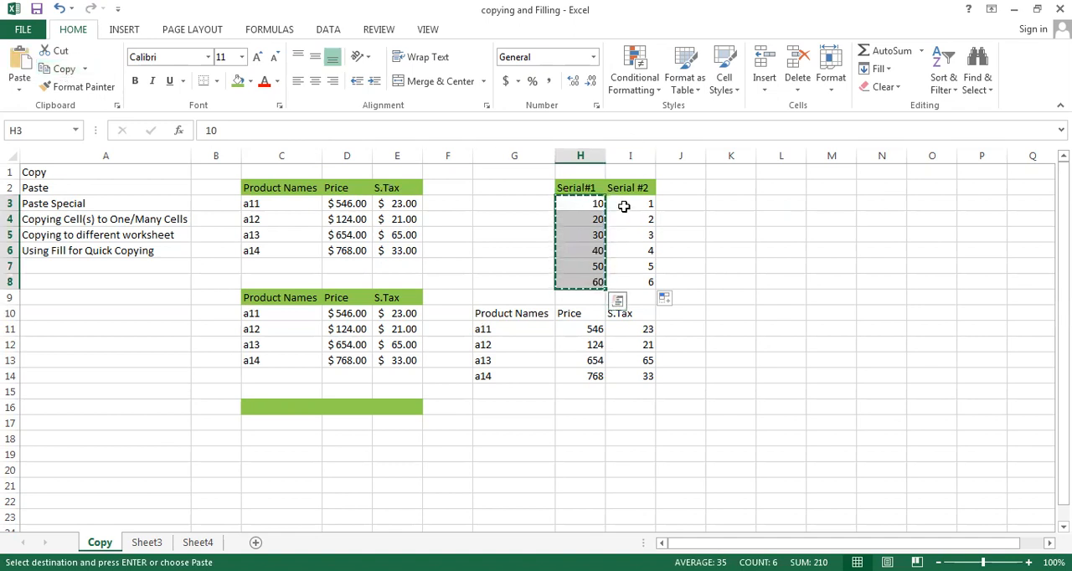
- Add the copied Serial#1 numbers to the Serial #2 values starting at I3 using Paste Special's Add operation, and end copy mode
click(624, 206)
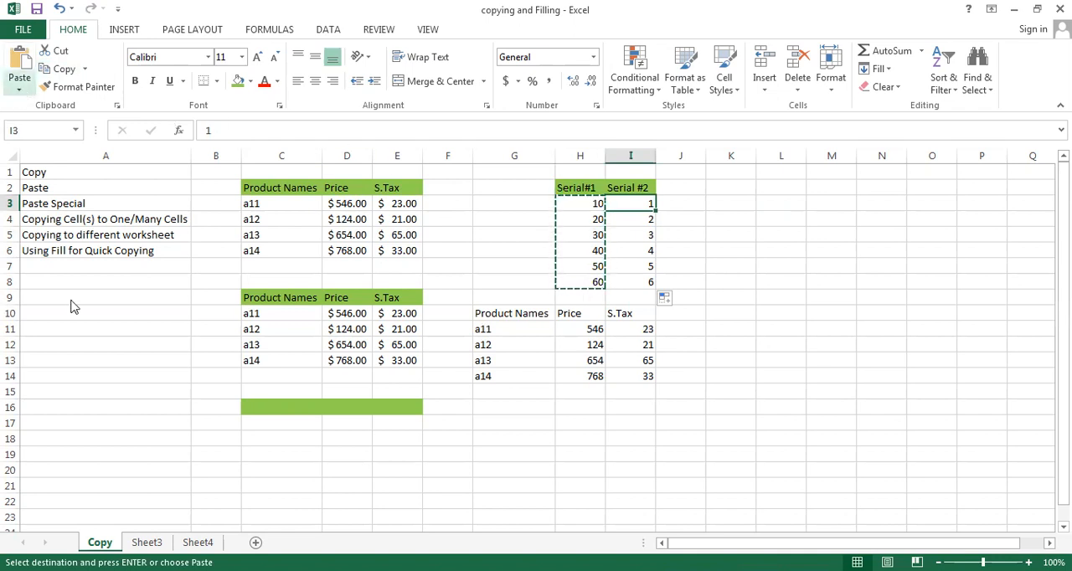
click(20, 95)
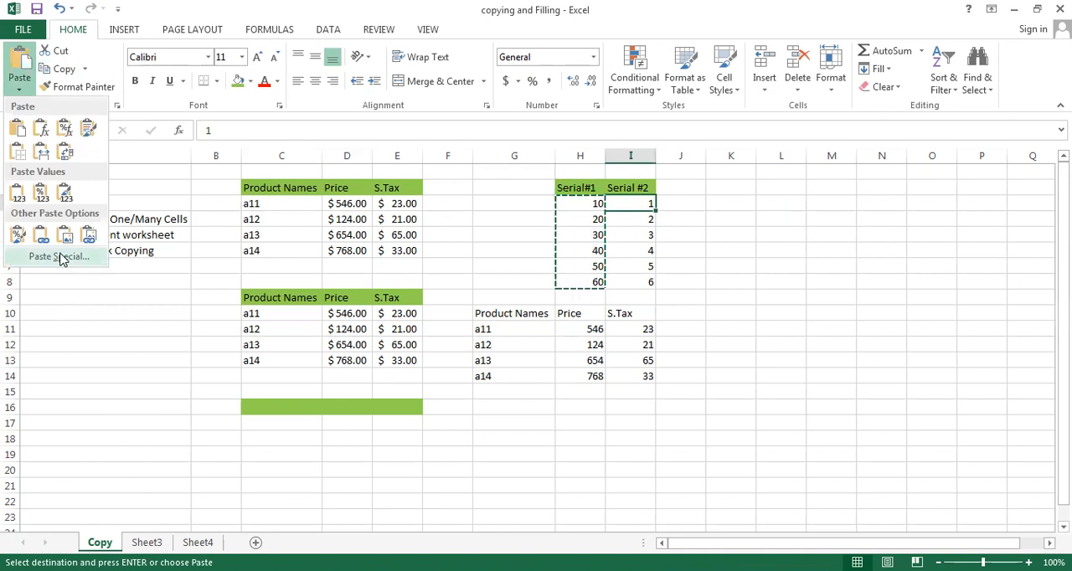
click(60, 257)
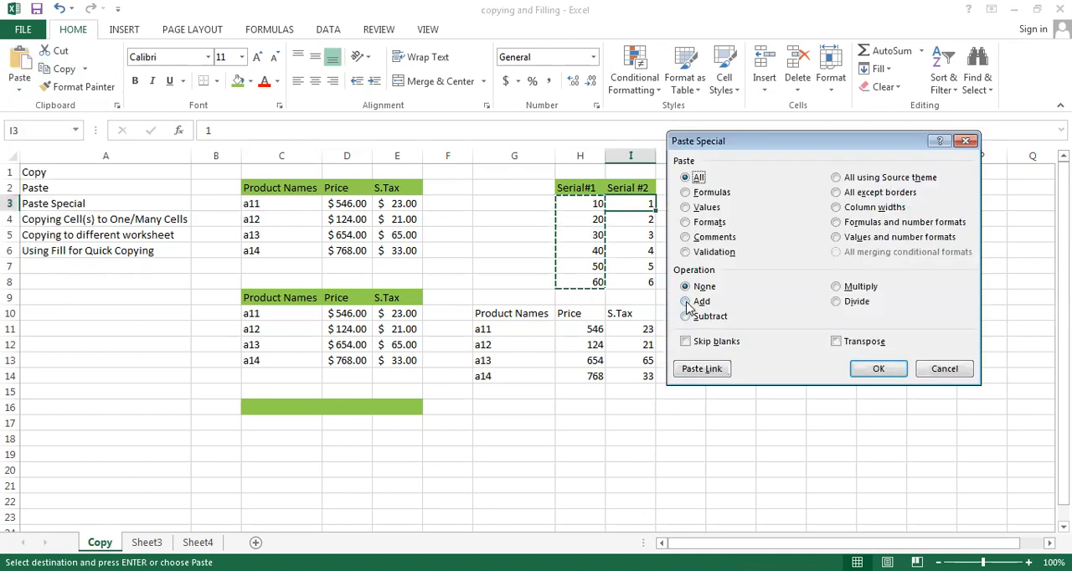
click(685, 303)
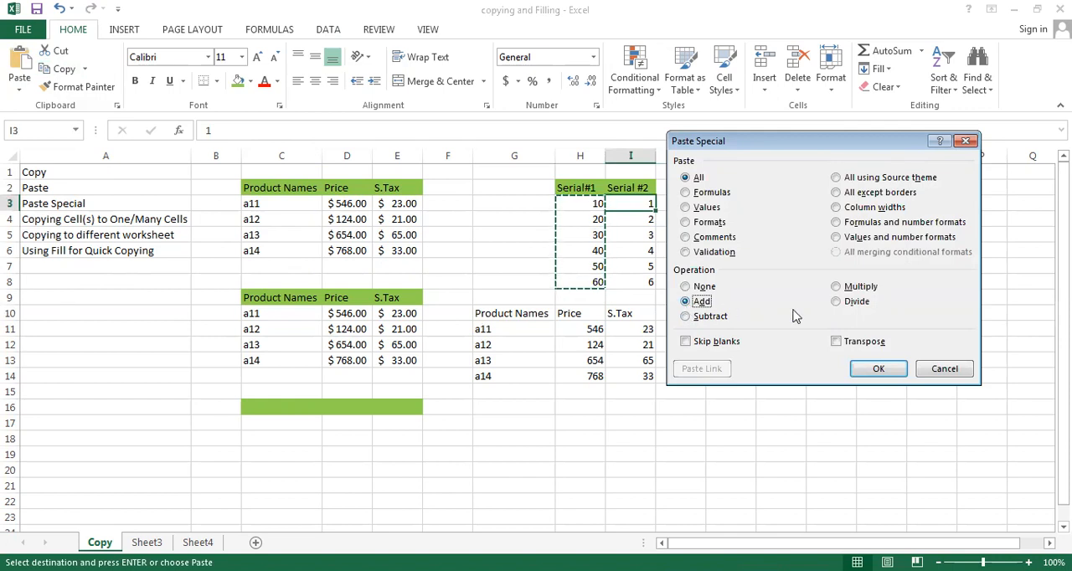
click(878, 369)
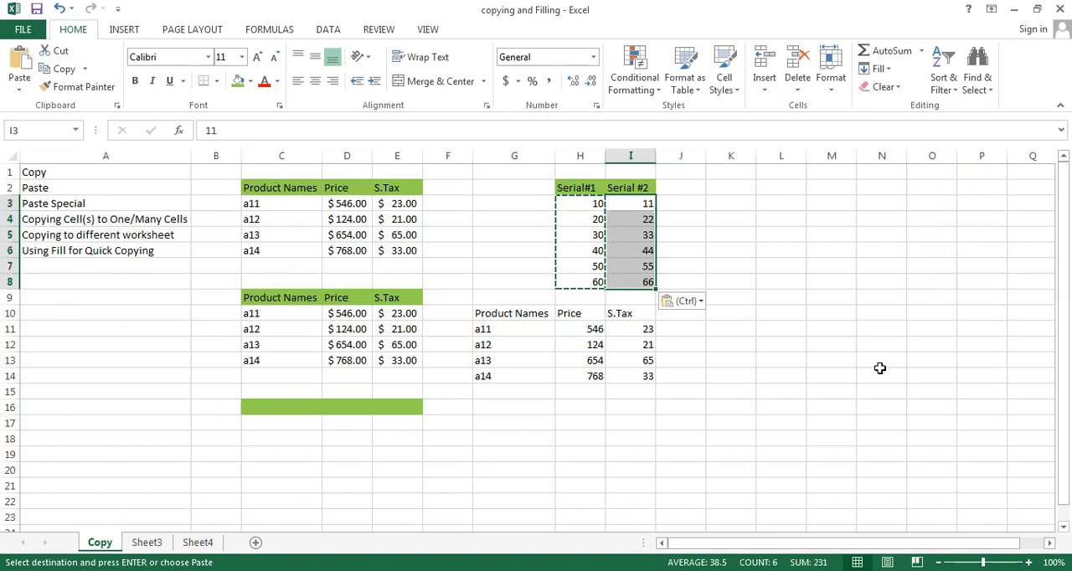
key(Escape)
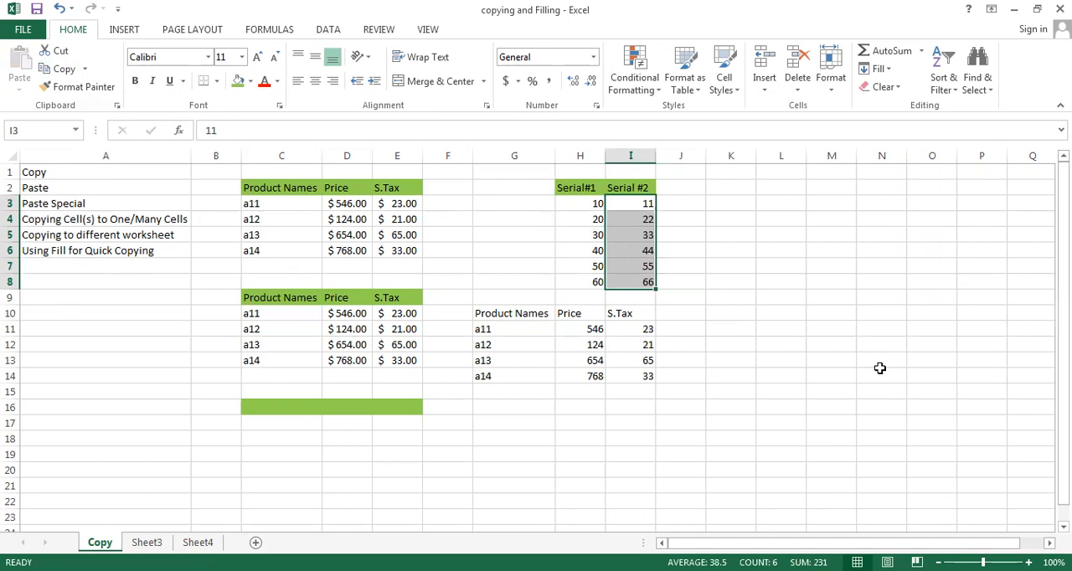
- Copy the original product table in C2:E6, including its header row, to the clipboard
click(264, 189)
key(shift+Right)
key(shift+Right)
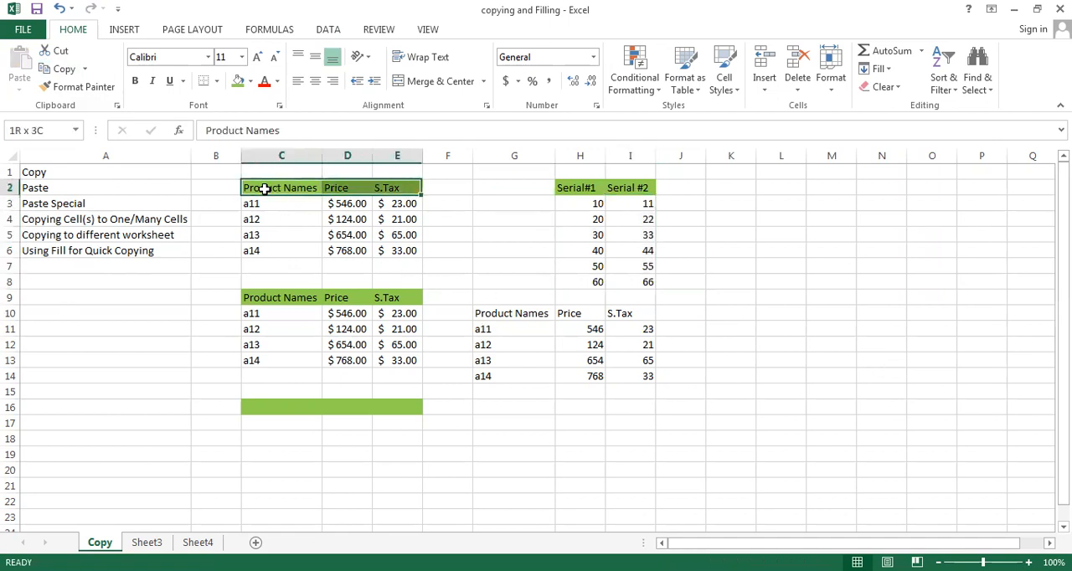
key(shift+Down)
key(shift+Down)
key(shift+Down)
key(shift+Down)
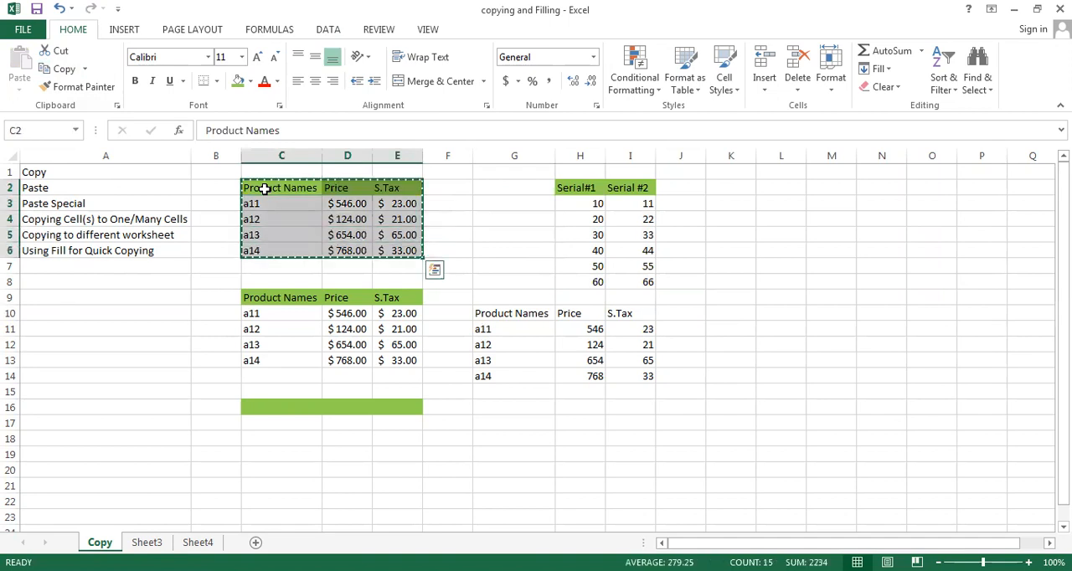
key(ctrl+c)
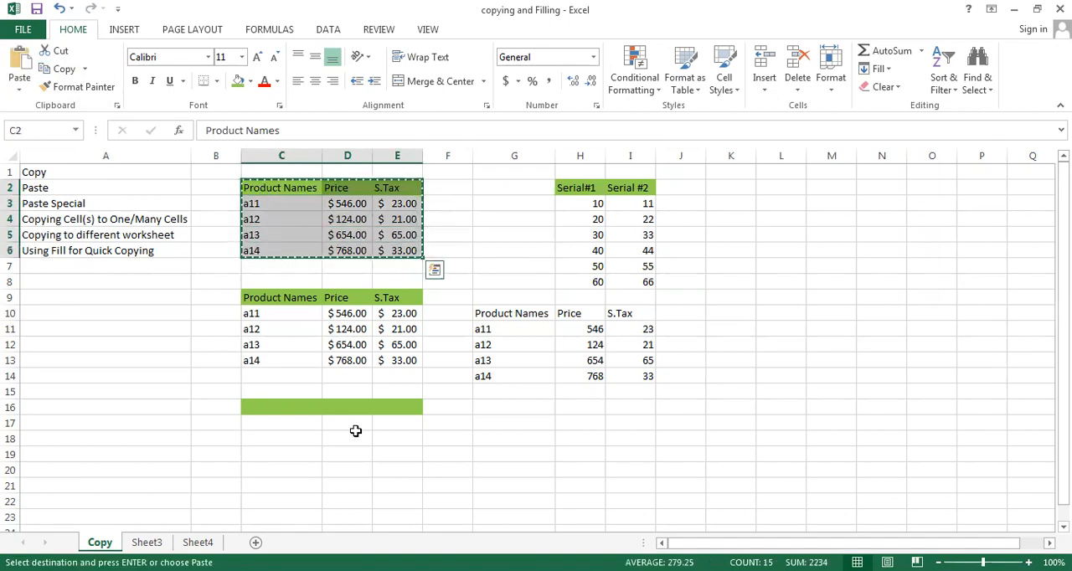
- Paste the copied product table transposed at cell C18 using Paste Special, and end copy mode
click(299, 437)
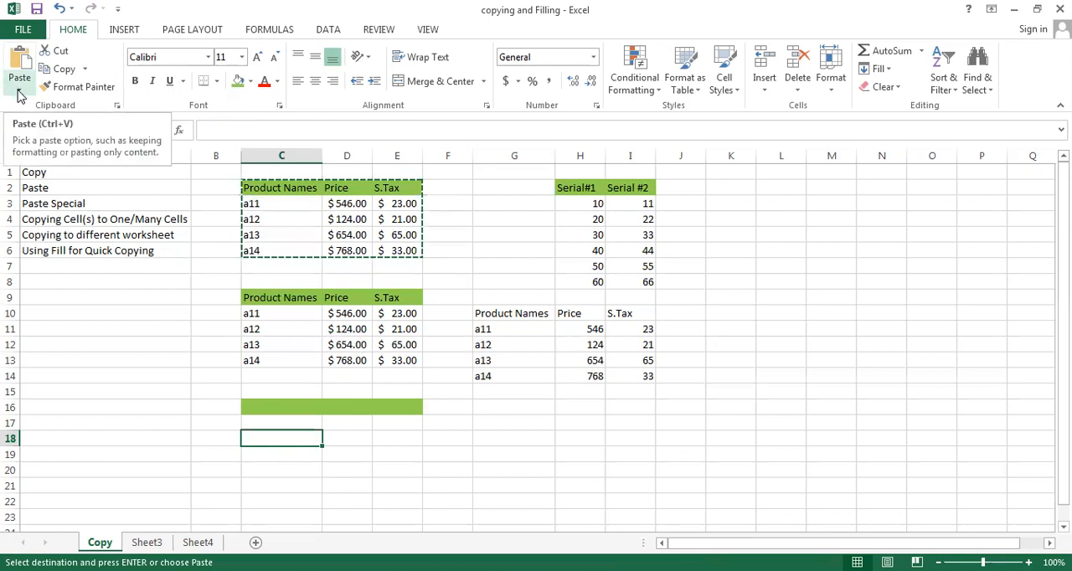
click(19, 90)
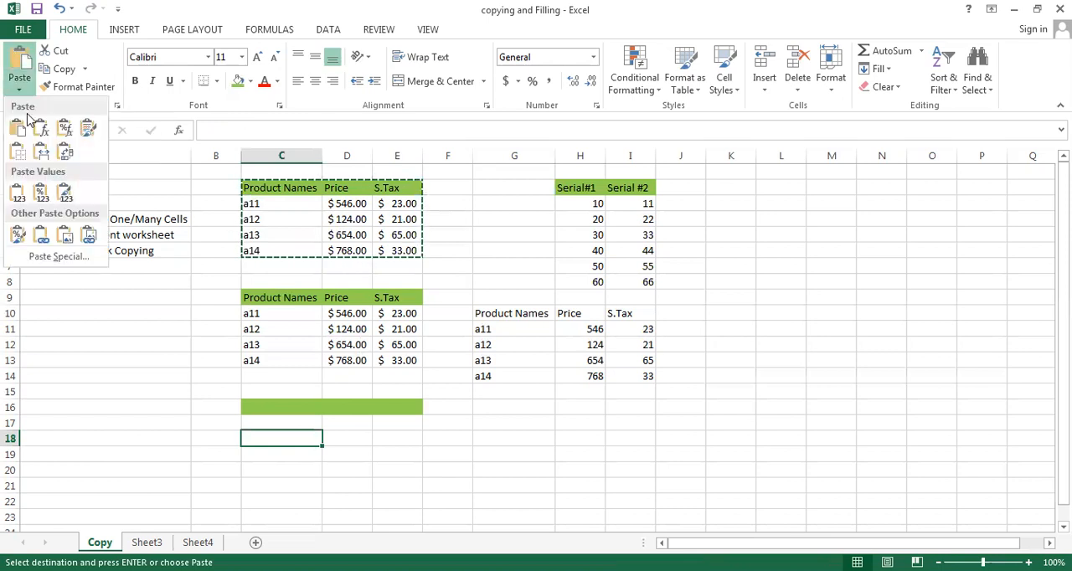
click(61, 258)
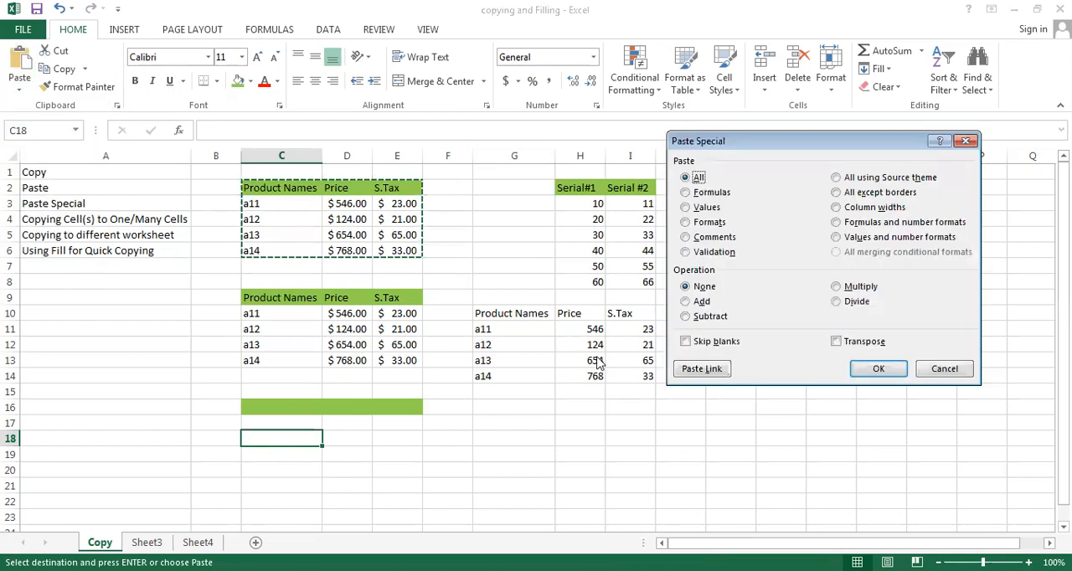
click(837, 342)
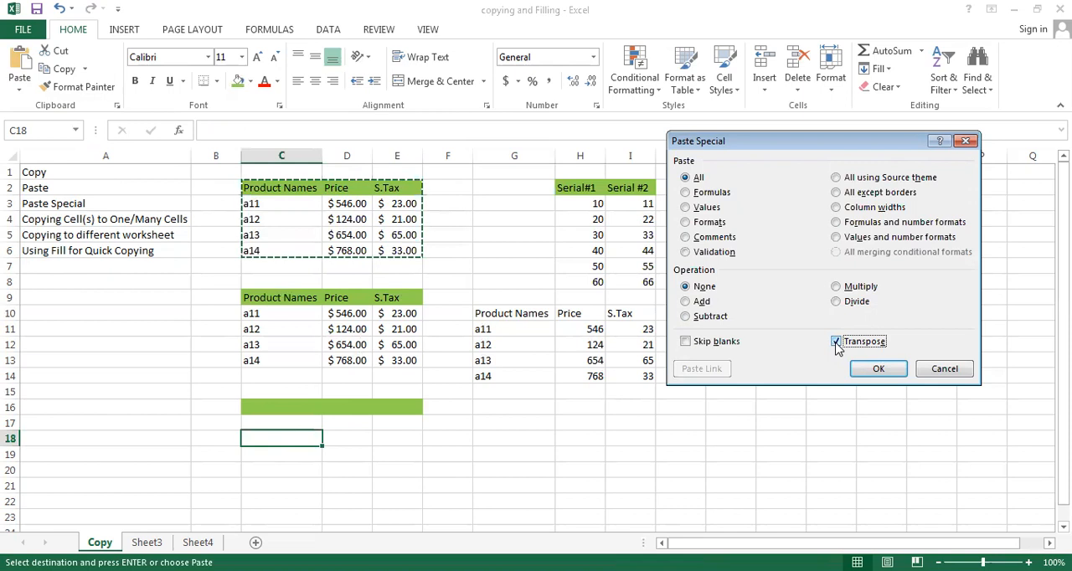
click(878, 369)
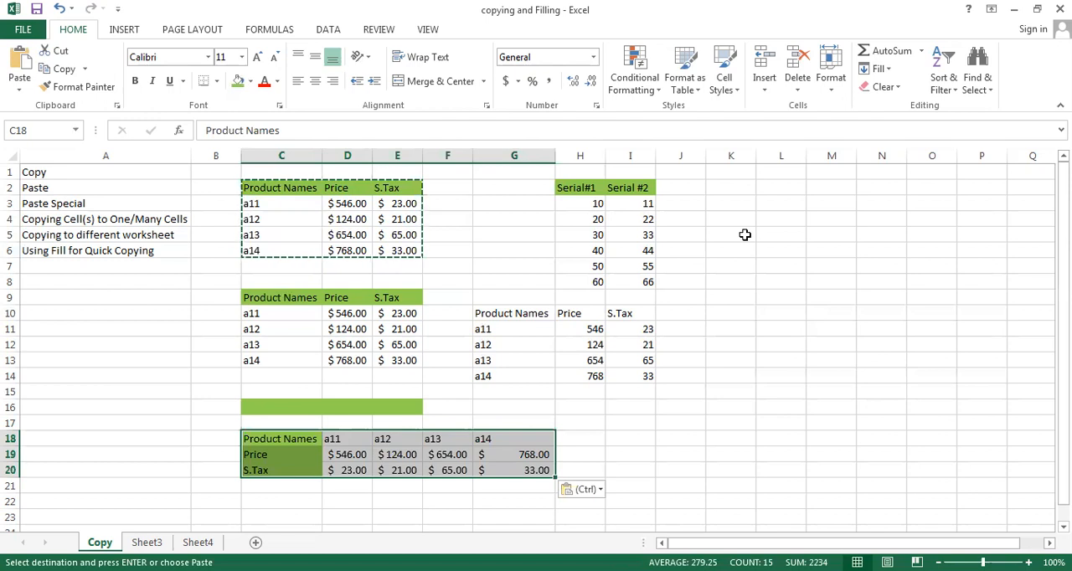
key(Escape)
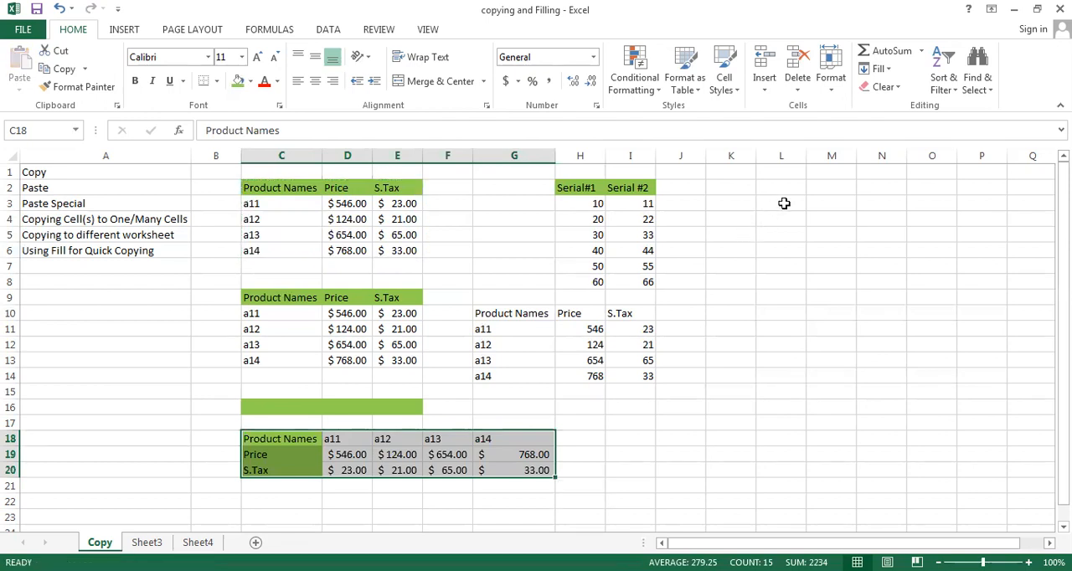
click(812, 201)
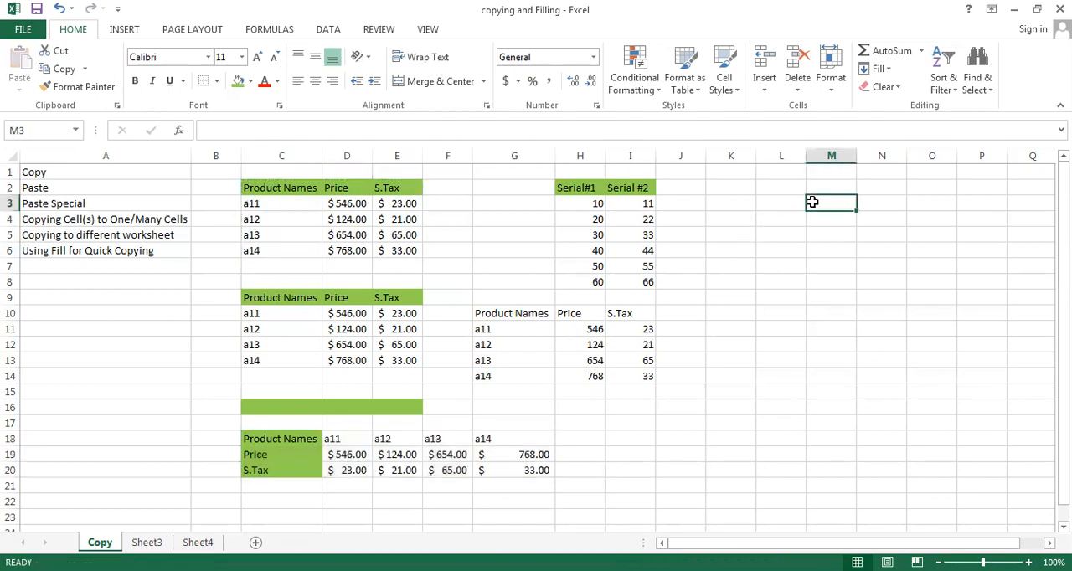
- Enter a sample first name in cell M3 and fill it down within the selected range M3:P10
text(All)
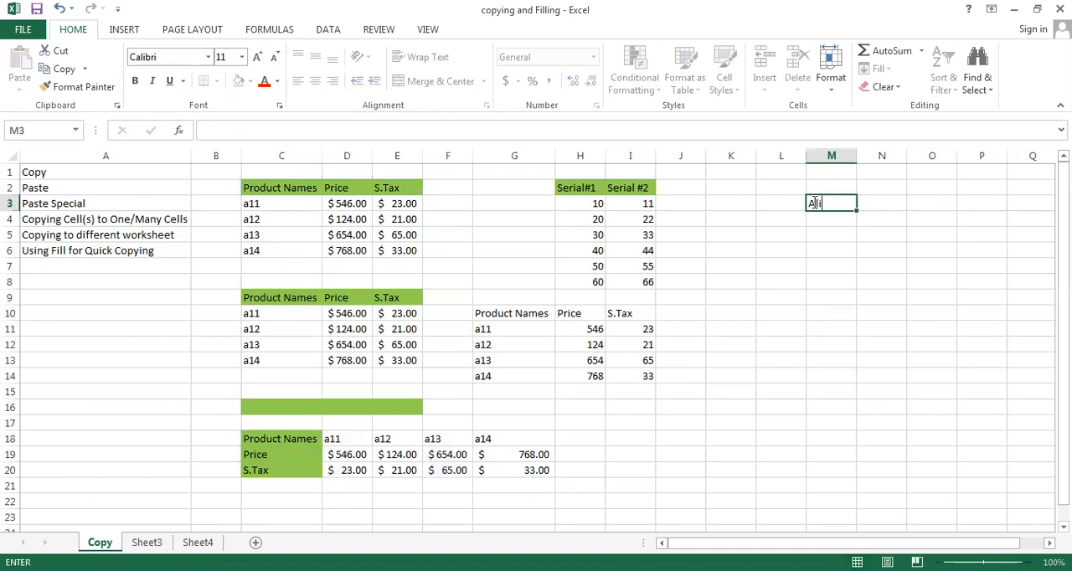
drag(812, 201, 982, 313)
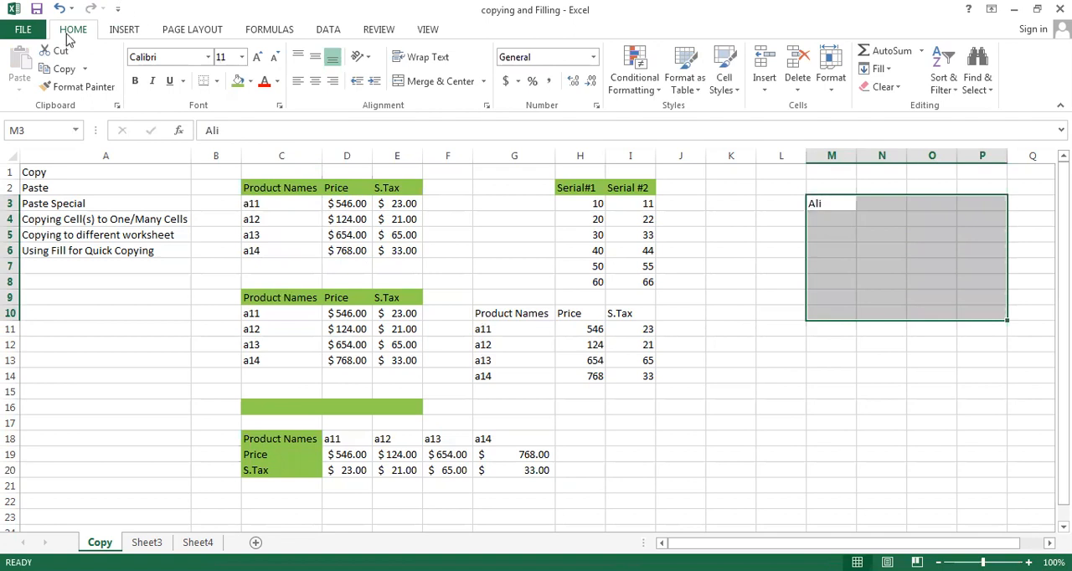
click(889, 71)
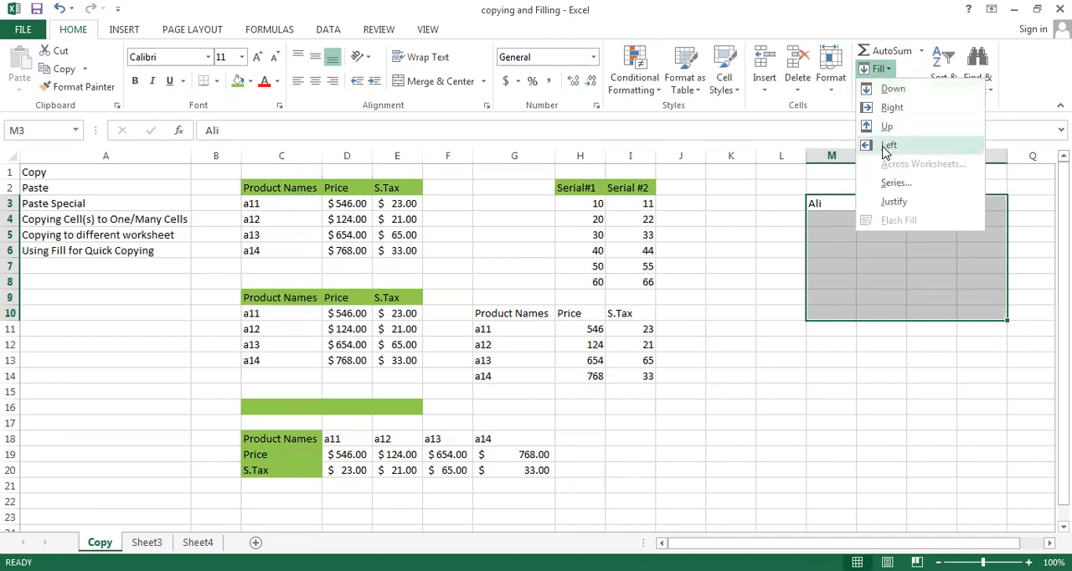
click(891, 90)
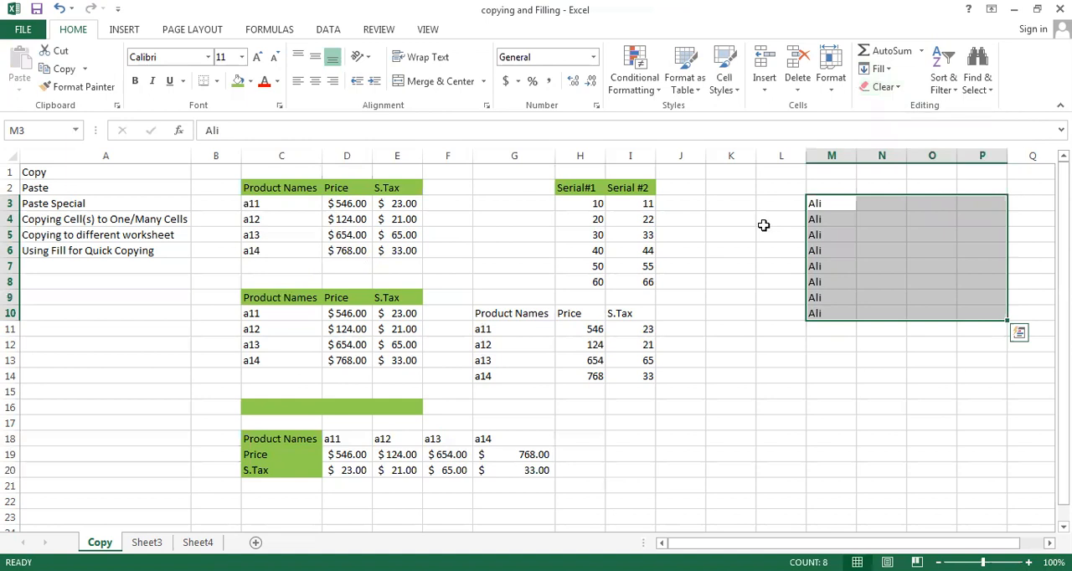
- Fill the names in column M right across the selected range through column P, and deselect the range
key(ctrl+r)
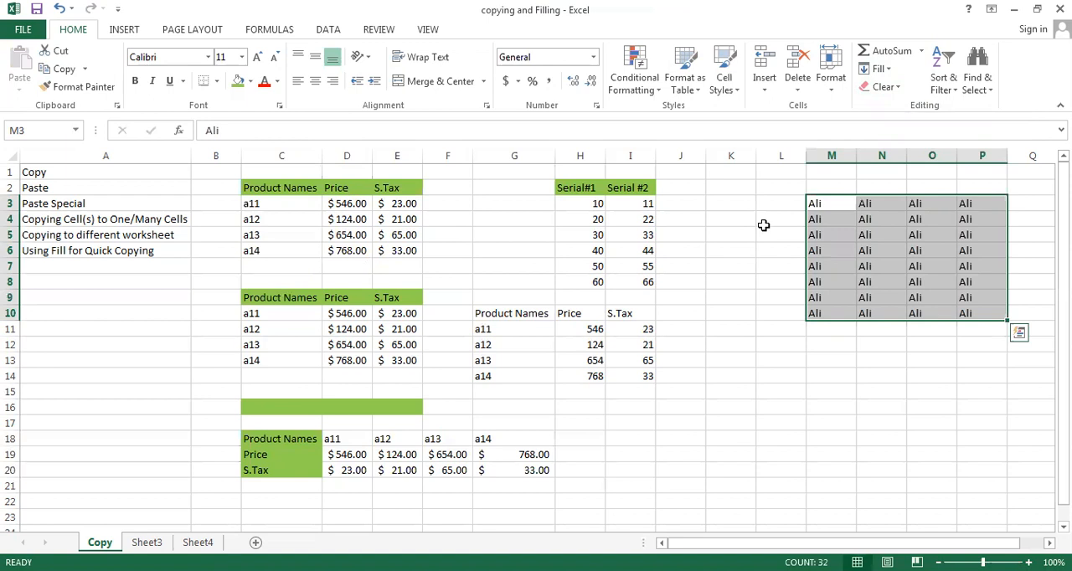
click(887, 70)
click(887, 70)
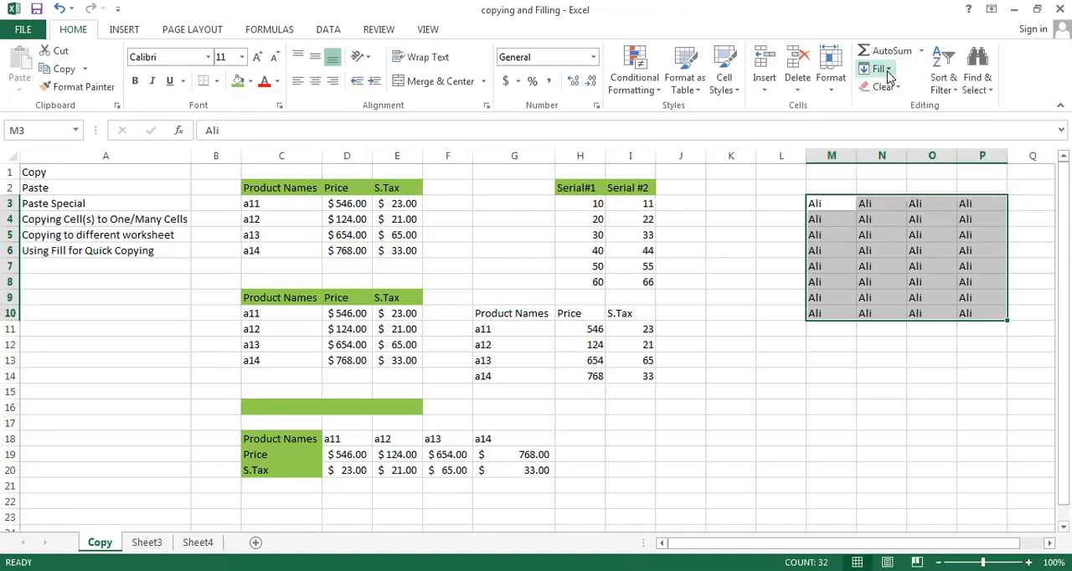
click(728, 355)
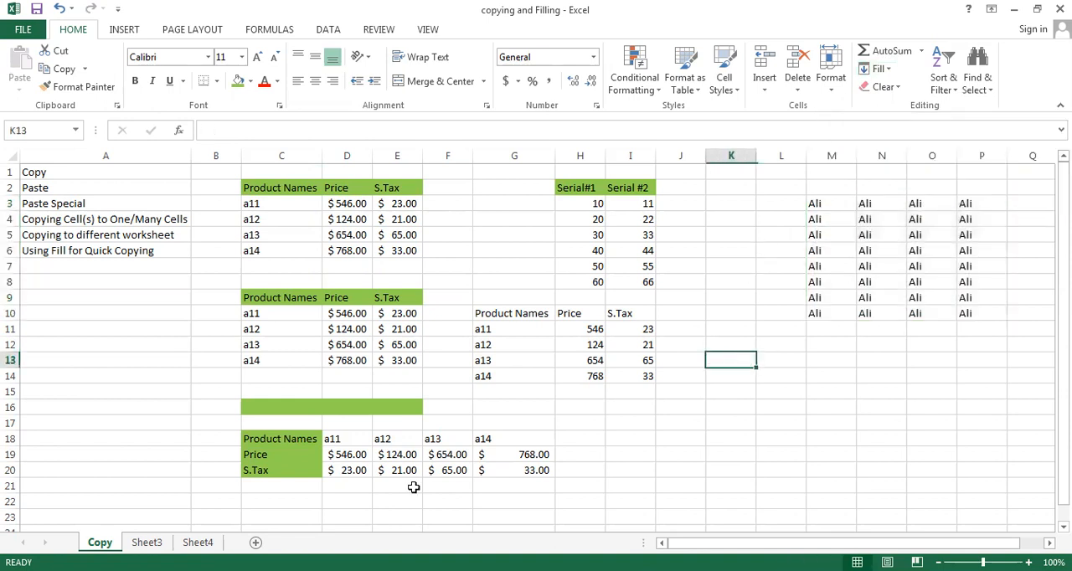
- Look over Sheet3 and Sheet4, and select cell D5 on Sheet3 as the paste destination
click(151, 544)
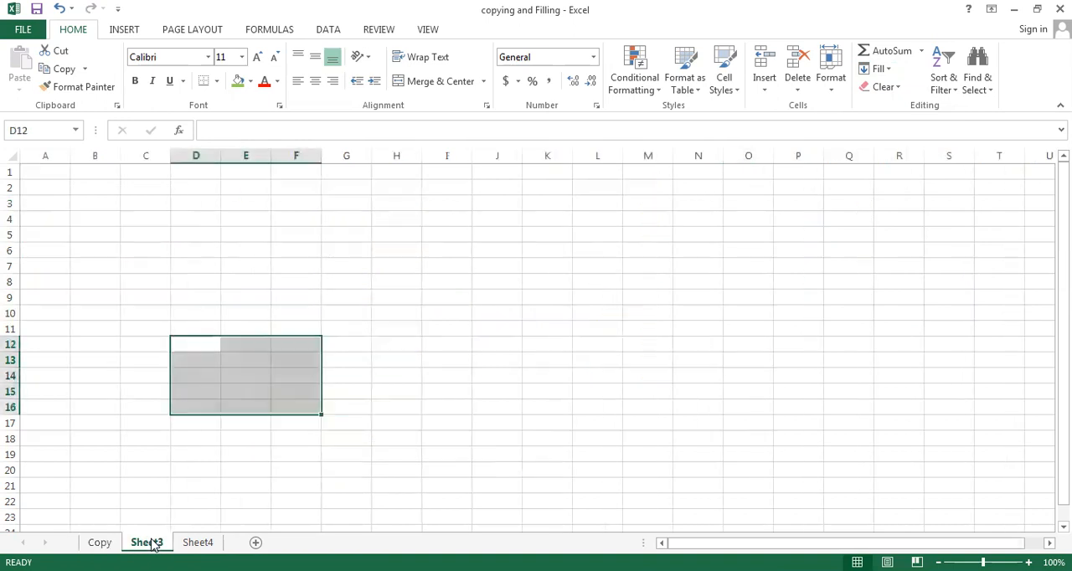
click(198, 542)
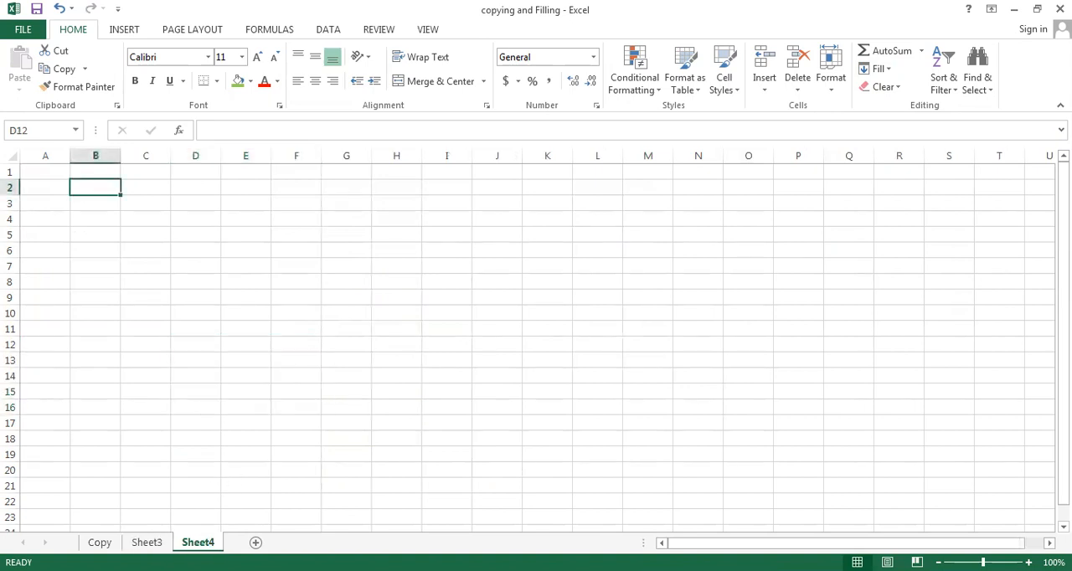
click(144, 542)
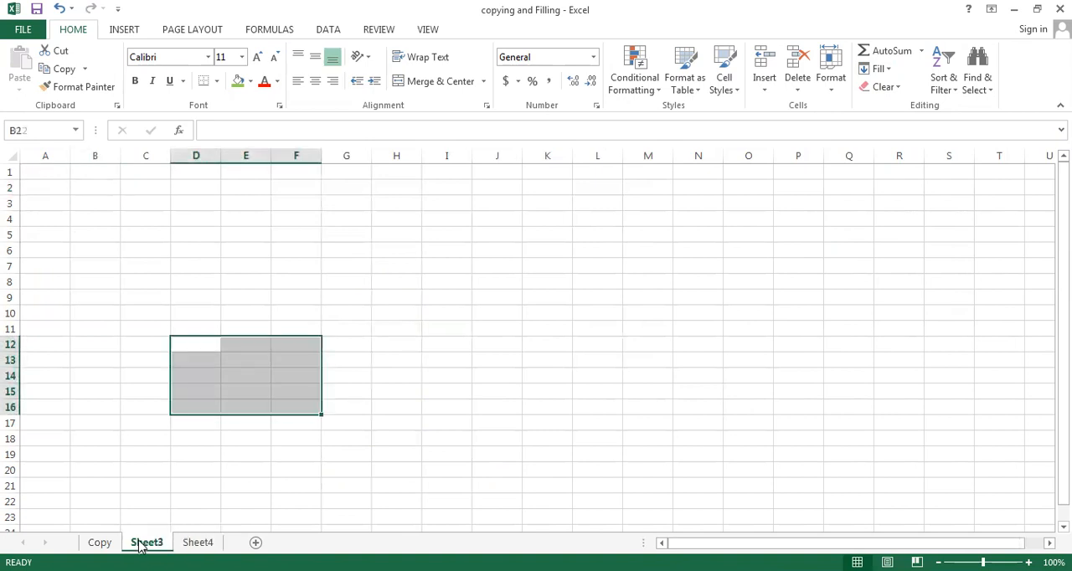
click(231, 298)
click(201, 542)
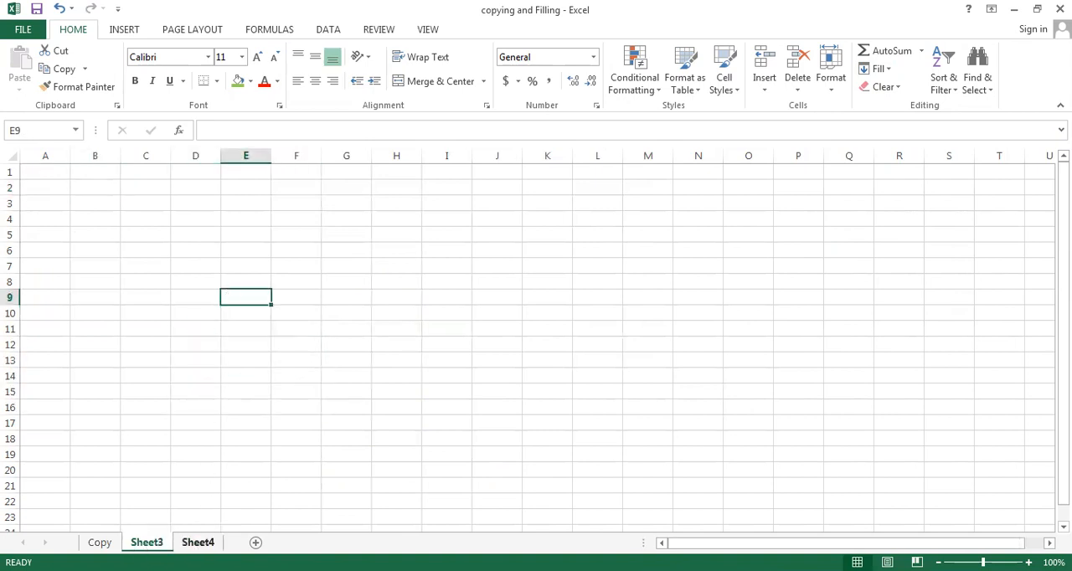
click(146, 543)
click(179, 235)
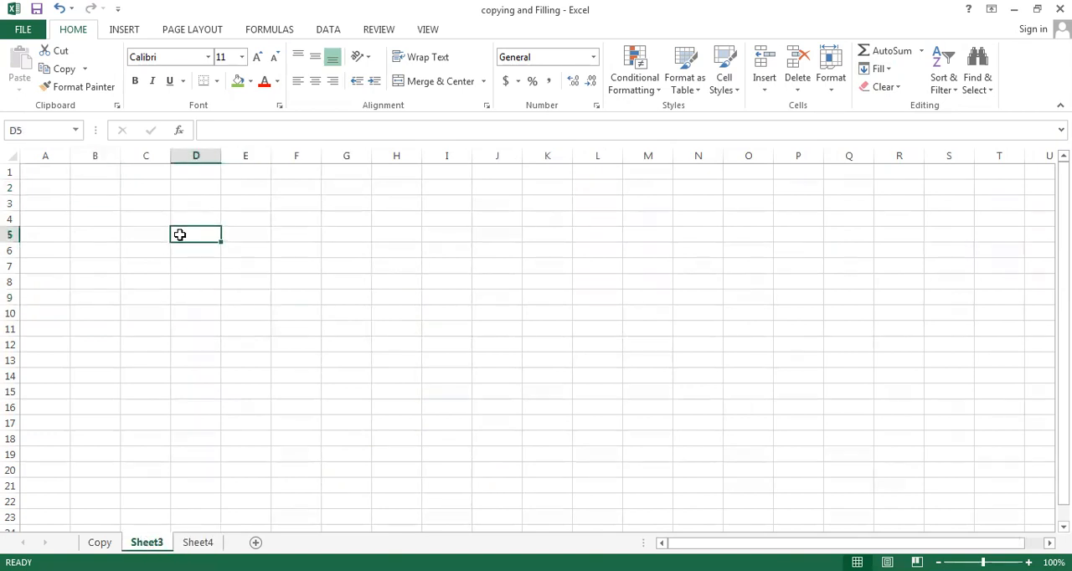
- Copy the original product table in C2:E6 on the Copy sheet, including its header row, to the clipboard
click(99, 543)
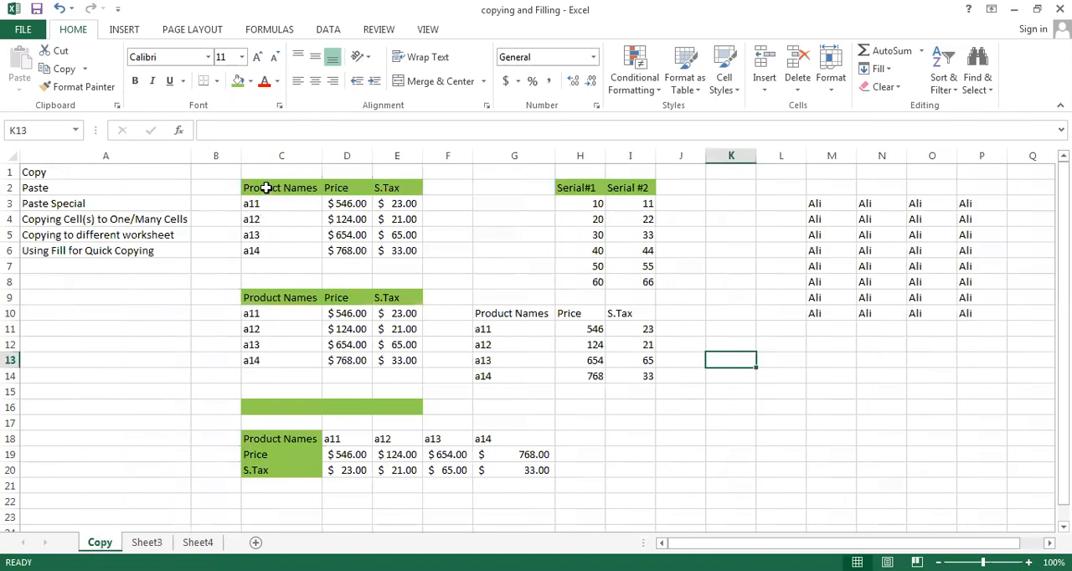
click(265, 188)
key(shift+Right)
key(shift+Right)
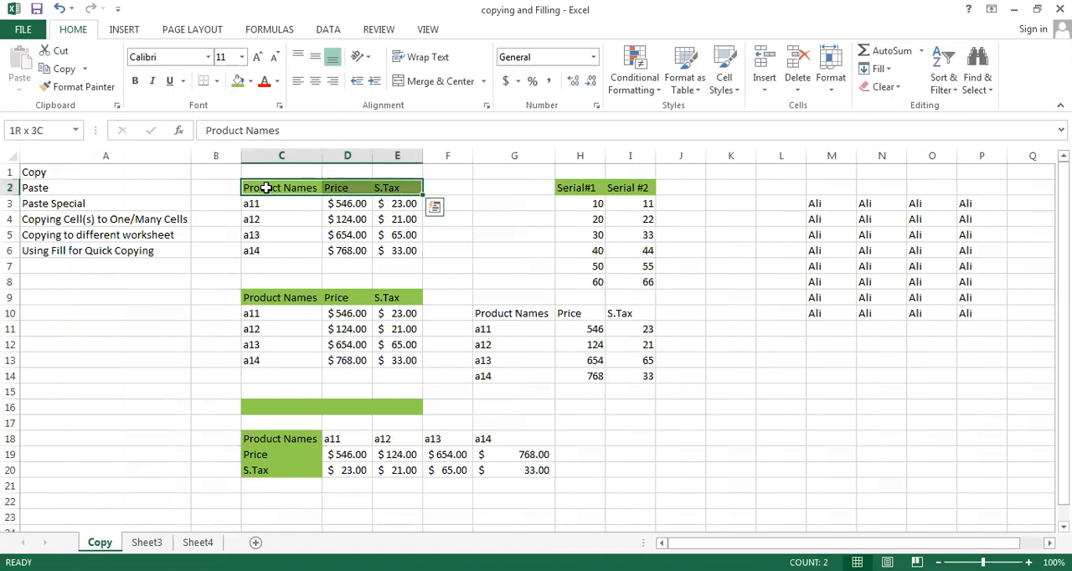
key(shift+Down)
key(shift+Down)
key(shift+Down)
key(shift+Down)
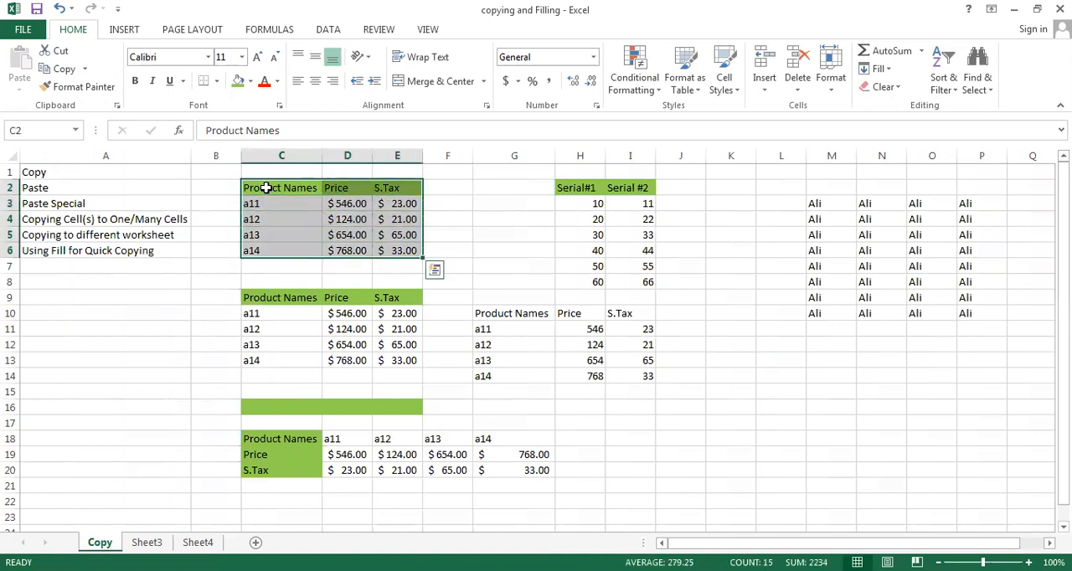
key(ctrl+c)
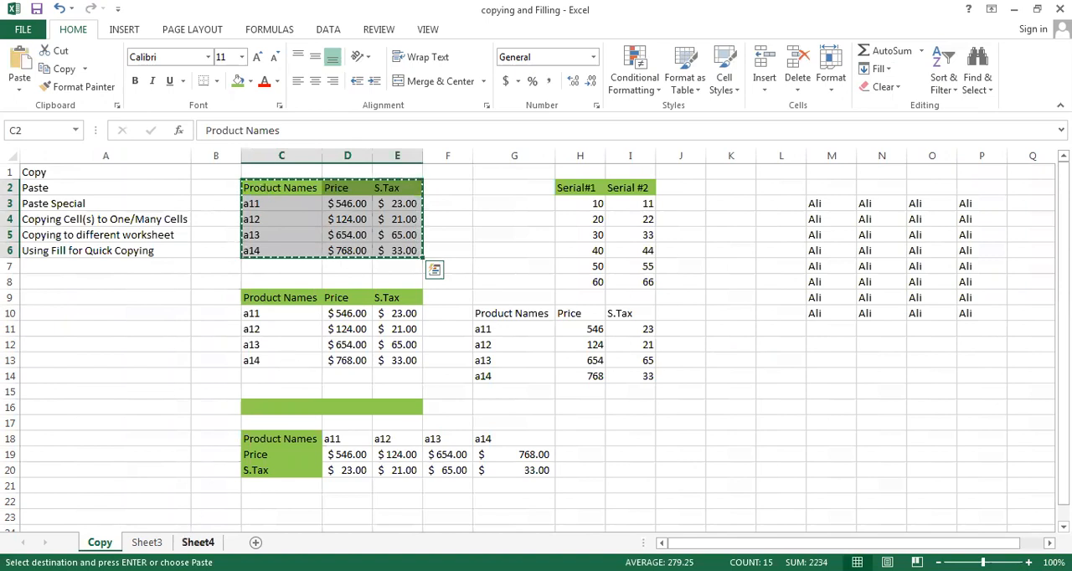
- Group Sheet3 and Sheet4 and paste the copied product table at cell D5 on both sheets at once
click(147, 542)
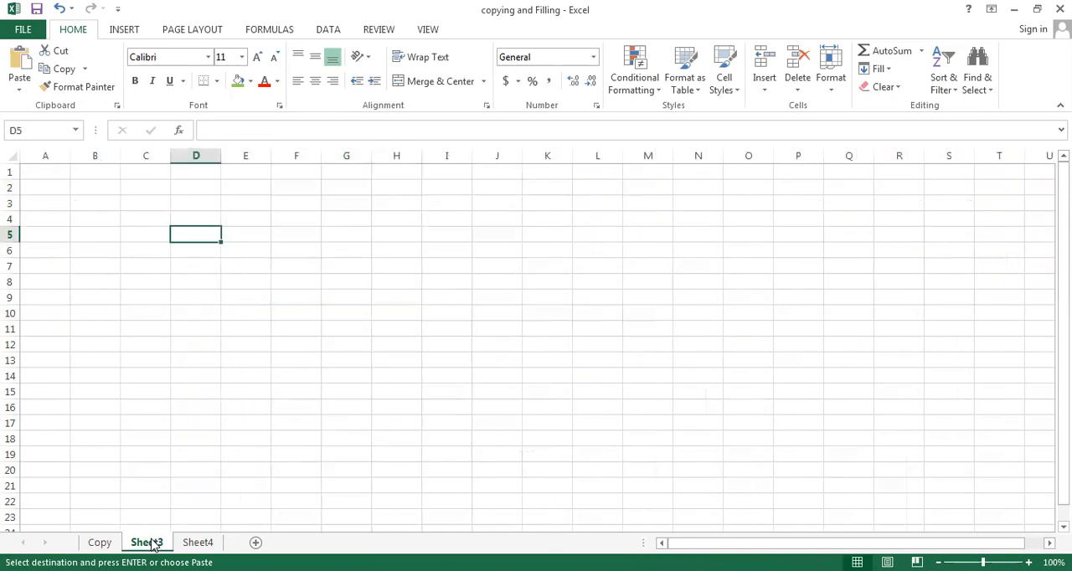
click(197, 543)
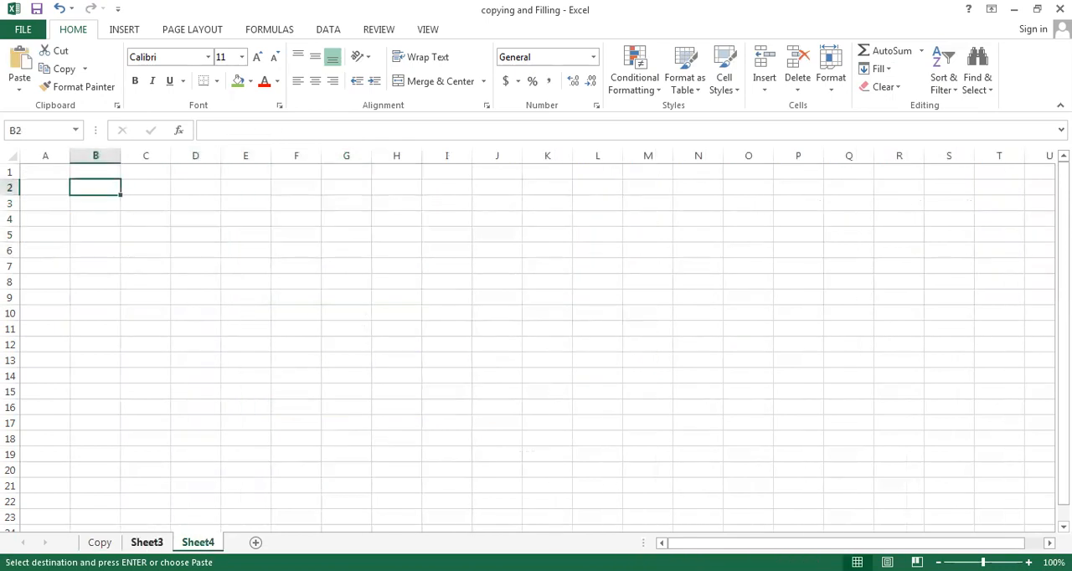
click(146, 543)
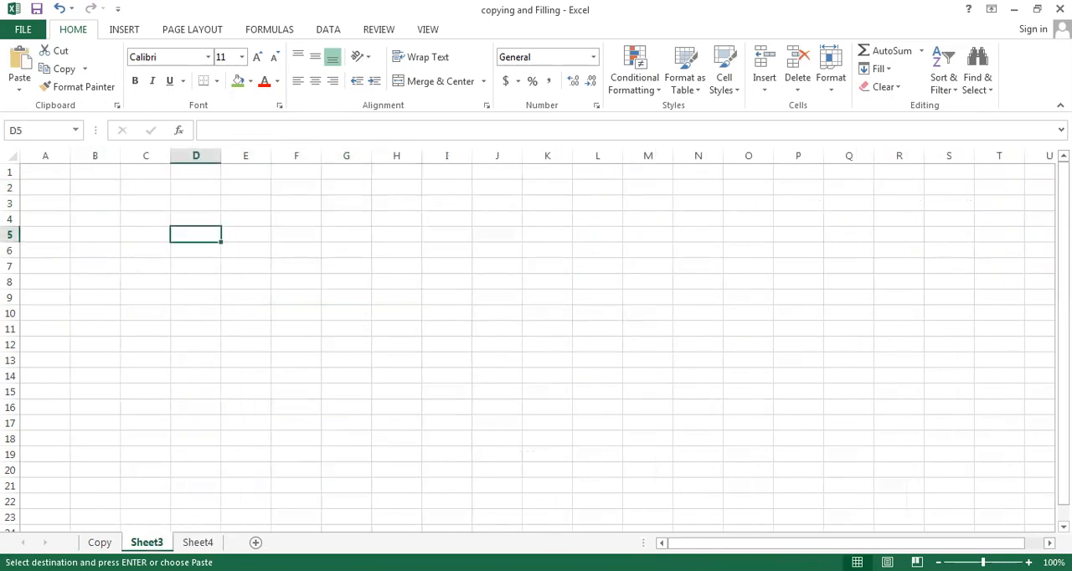
ctrl+click(197, 542)
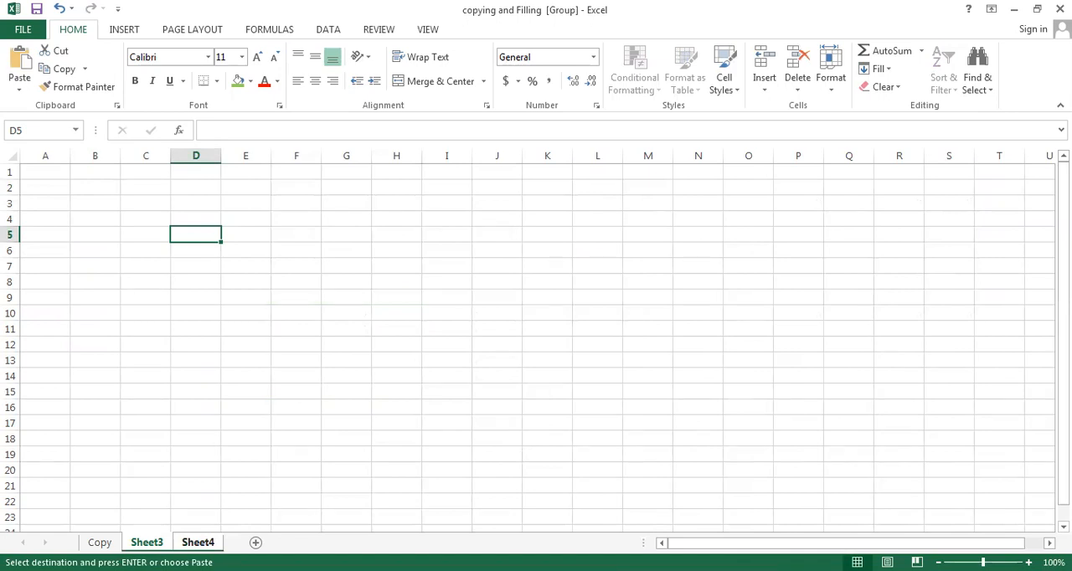
click(20, 62)
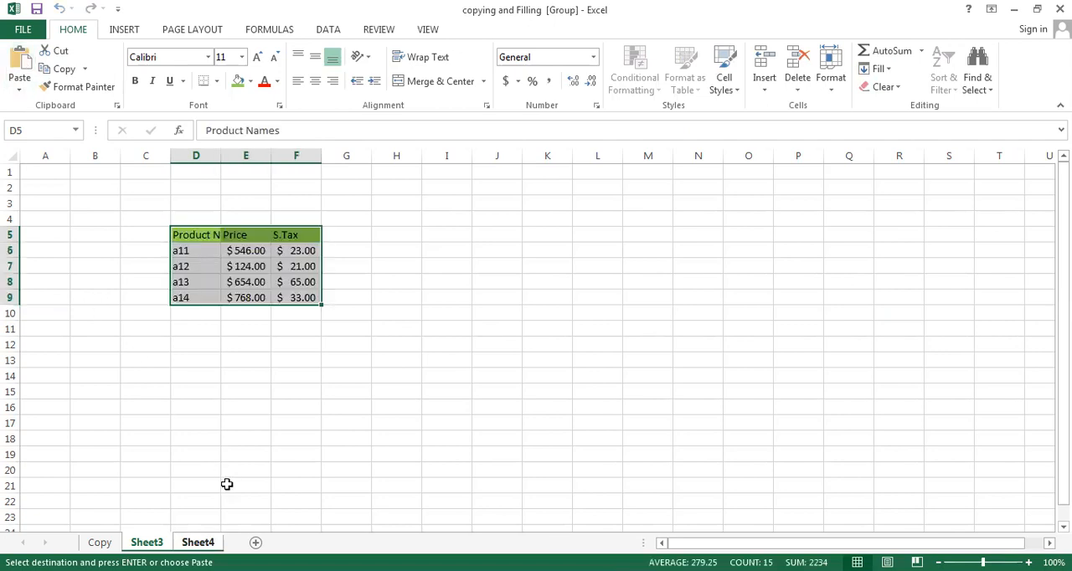
- Check the pasted product table on Sheet3 and Sheet4, and return to the Copy sheet to end copy mode
click(198, 542)
click(146, 543)
click(210, 543)
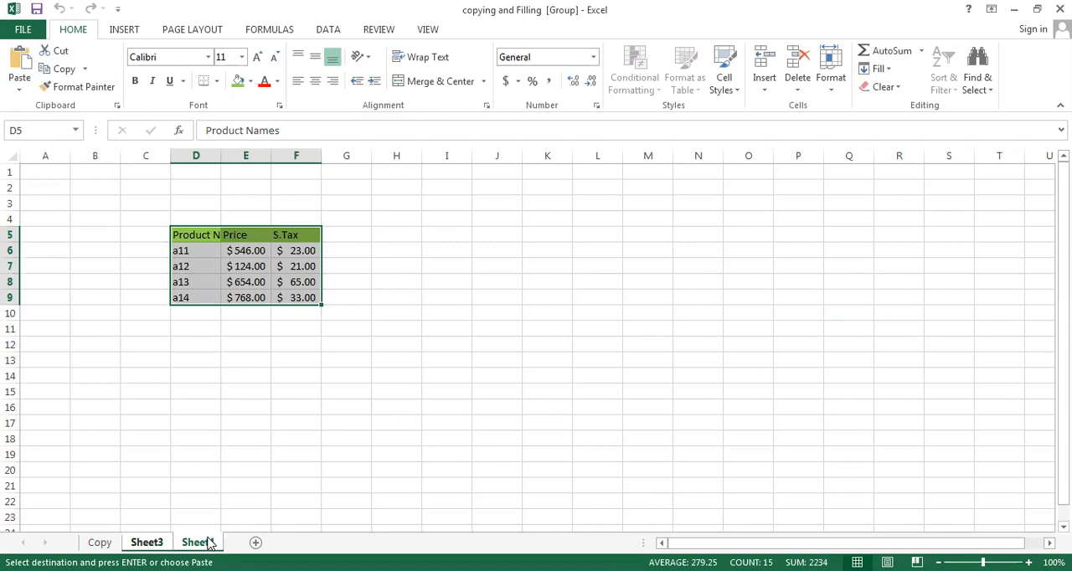
click(160, 544)
click(195, 543)
click(109, 543)
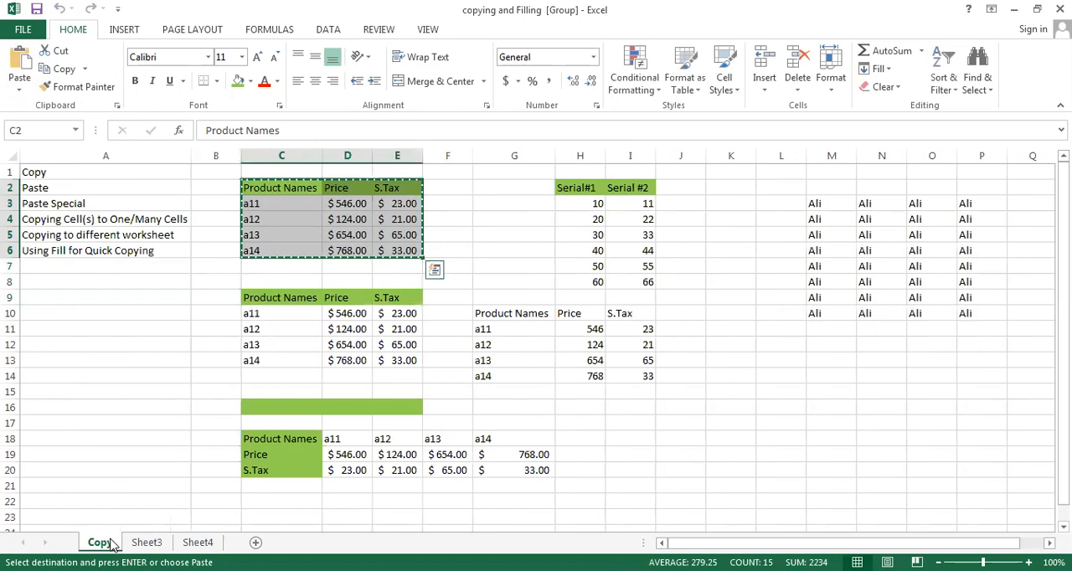
key(Escape)
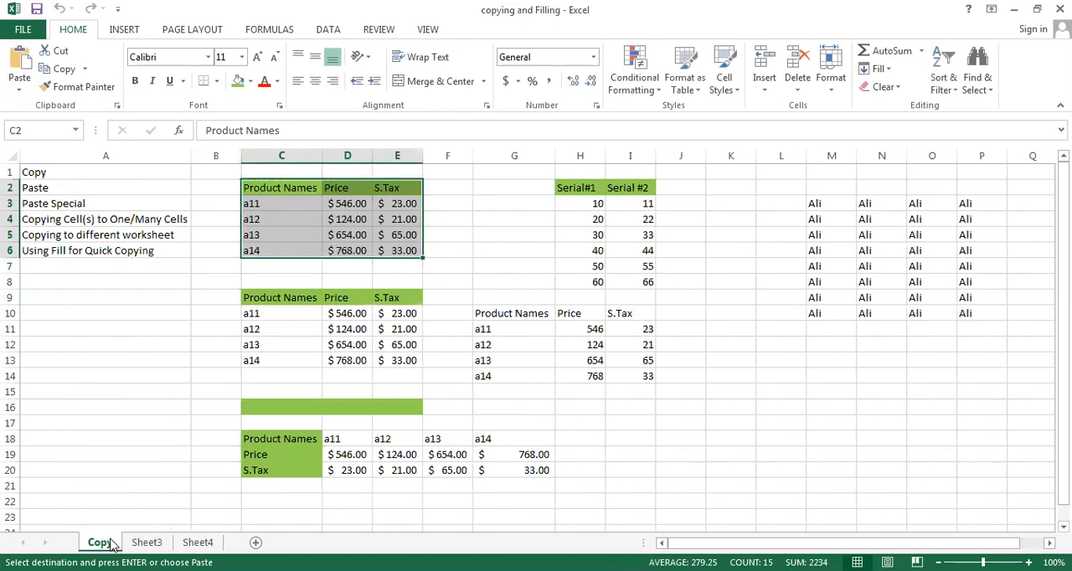